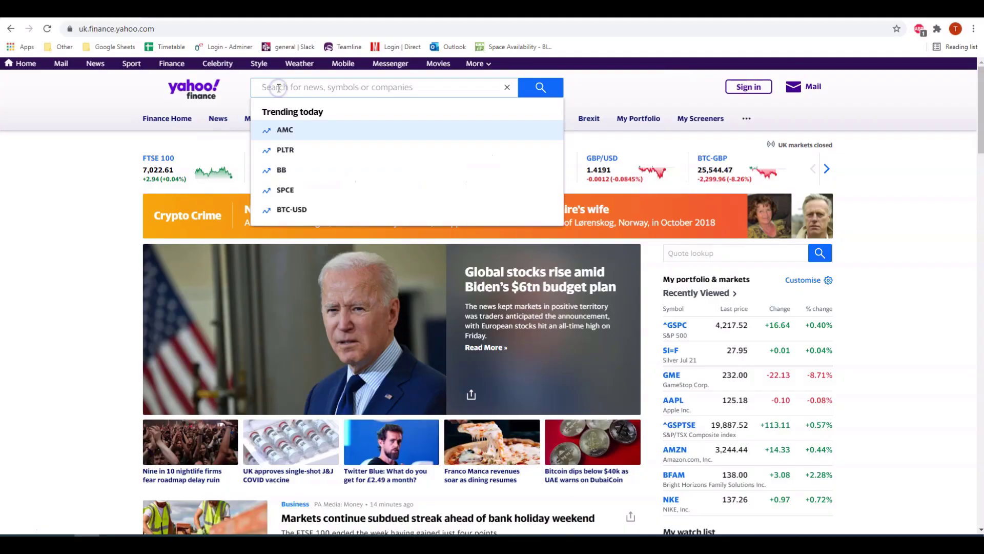
Step: Download GameStop's daily prices for 28 May 2020–28 May 2021 from Yahoo Finance and open GME (1).csv
text(gme)
click(328, 126)
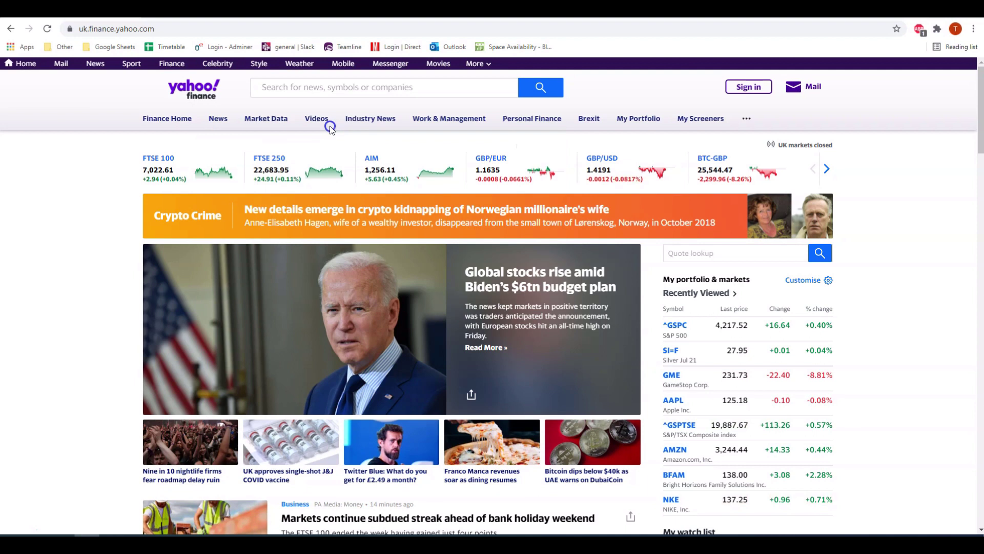
mouse_move(331, 126)
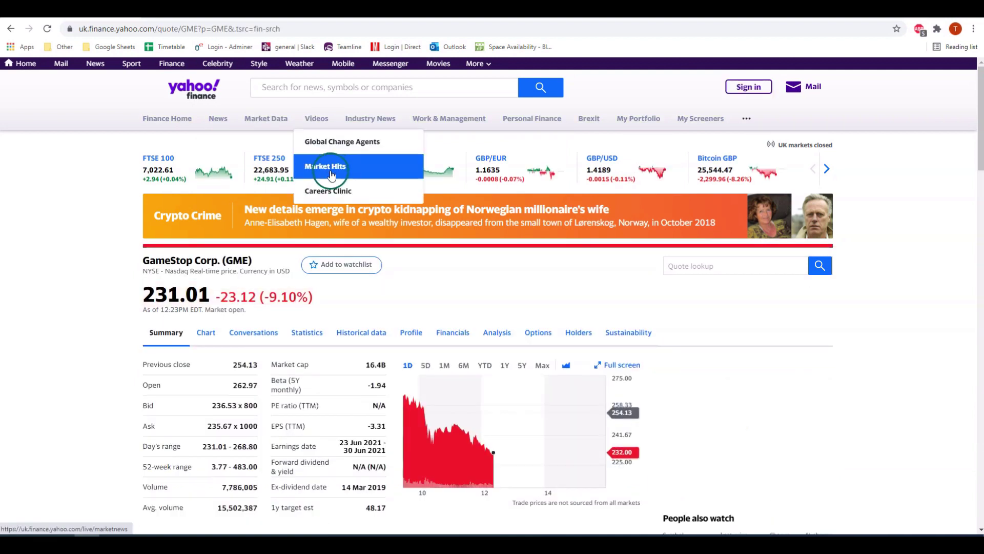
click(346, 333)
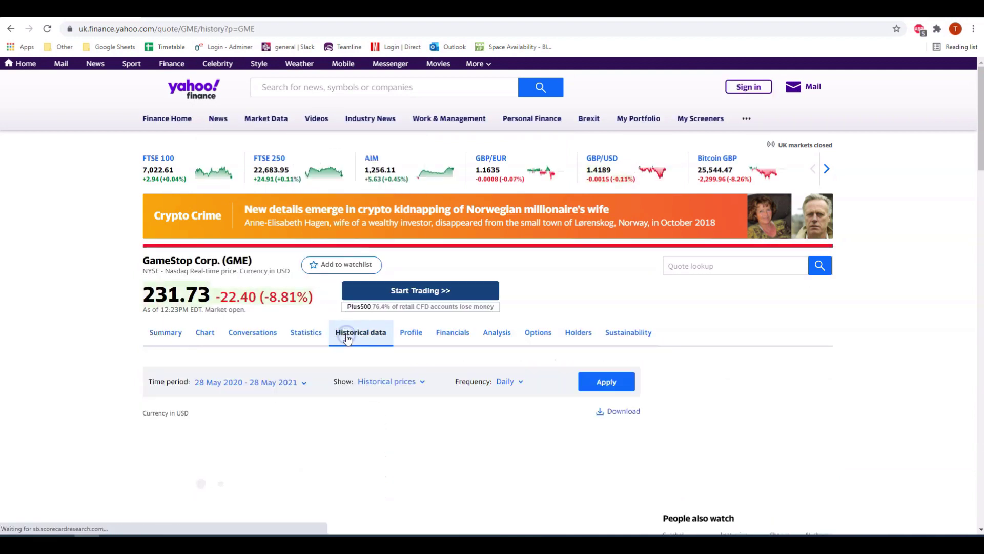
click(618, 412)
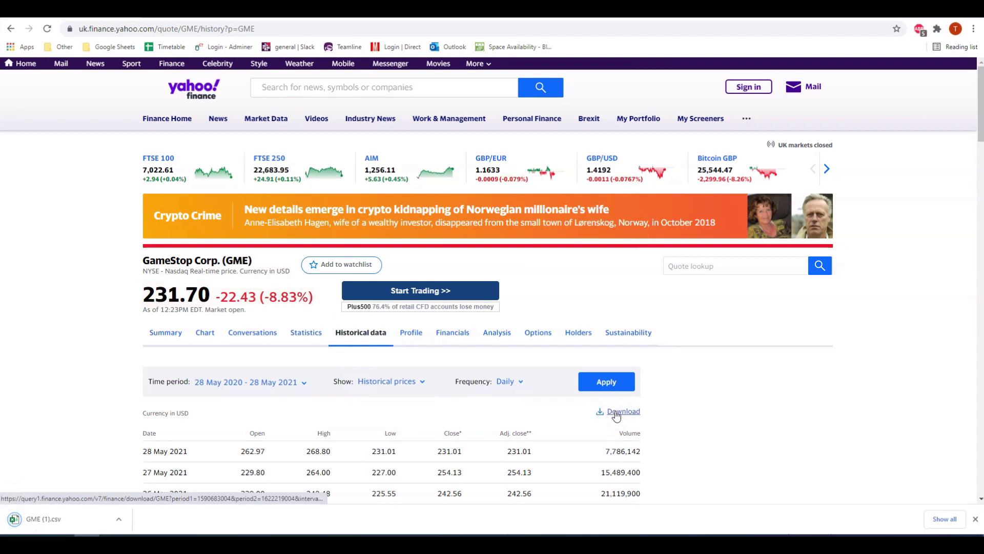
click(56, 522)
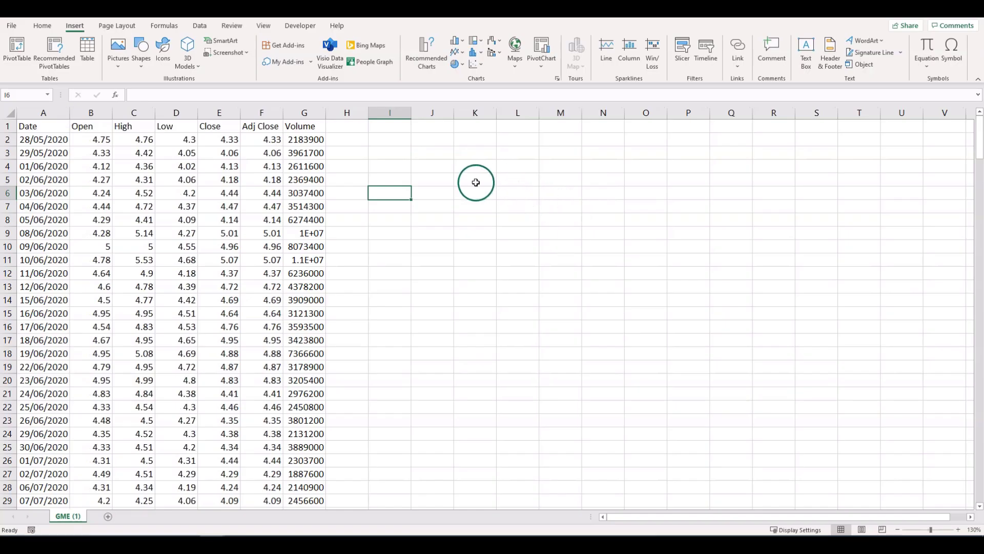
Step: Delete the Open, High, Low, Close and Volume columns, leaving Date and Adj Close selected
key(ctrl+Home)
key(Right)
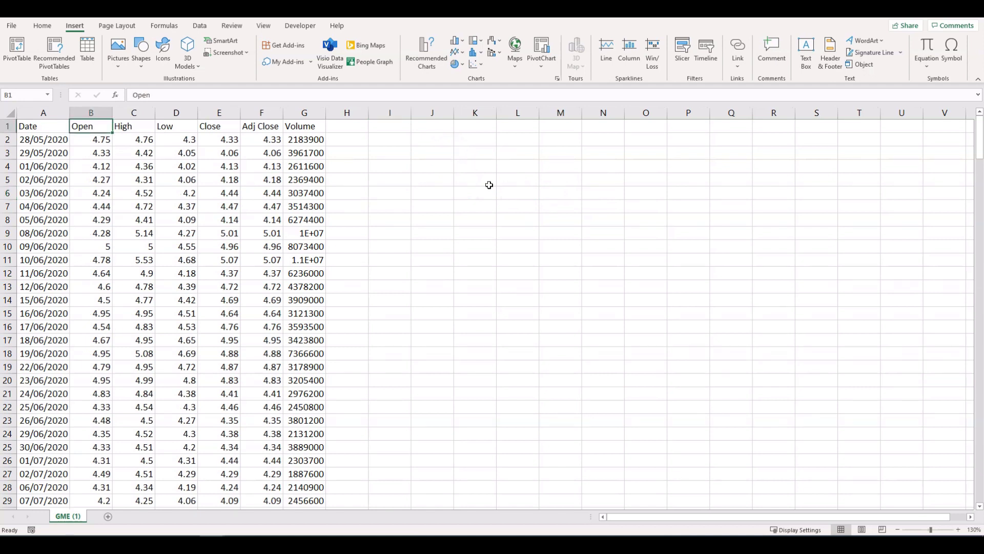
key(ctrl+space)
key(shift+Right)
key(shift+Right)
key(shift+Right)
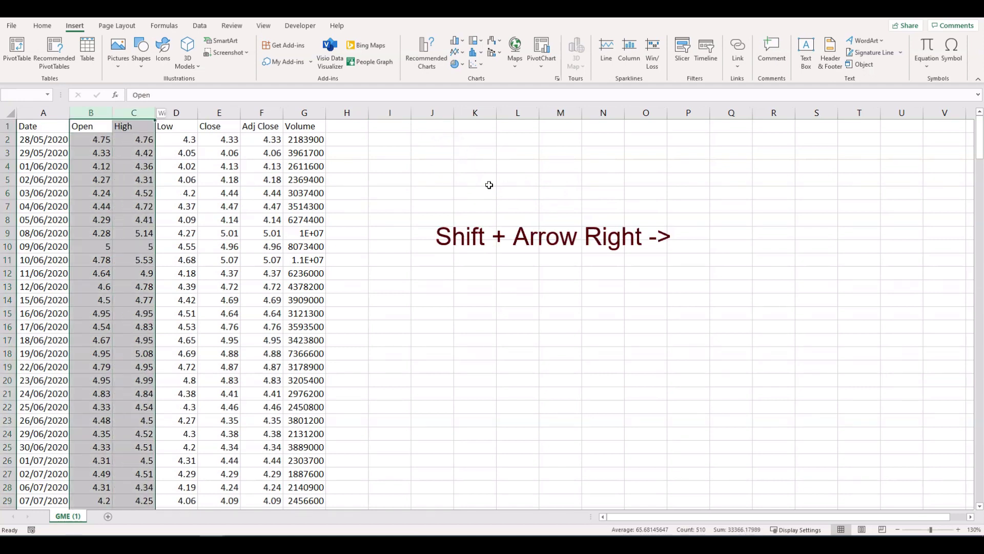
key(ctrl+minus)
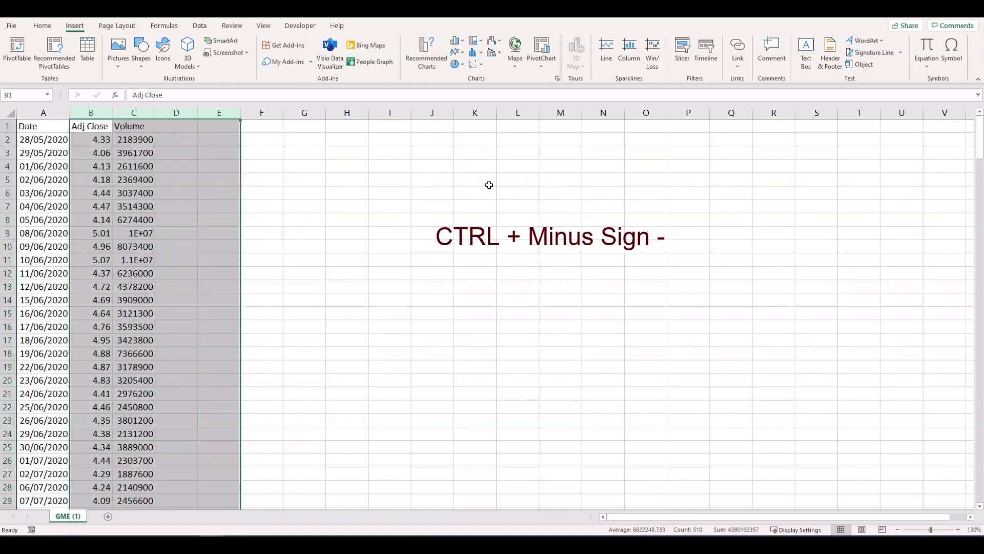
key(Right)
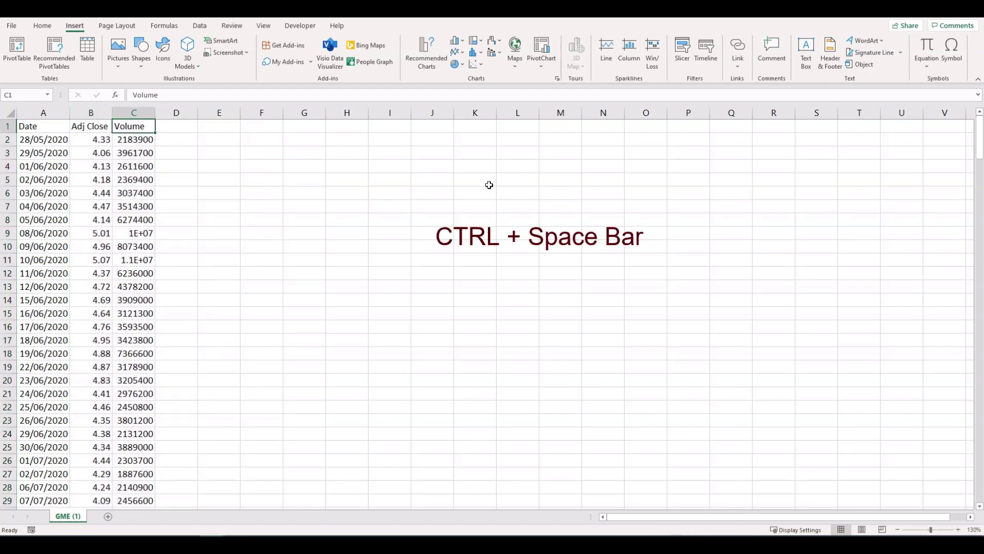
key(ctrl+space)
key(ctrl+minus)
key(ctrl+Home)
key(ctrl+space)
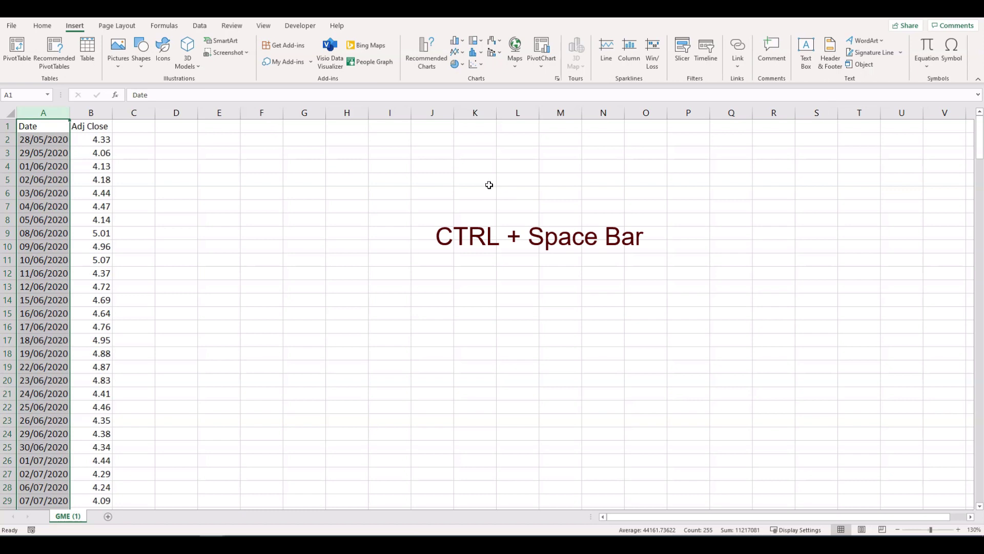
key(shift+Right)
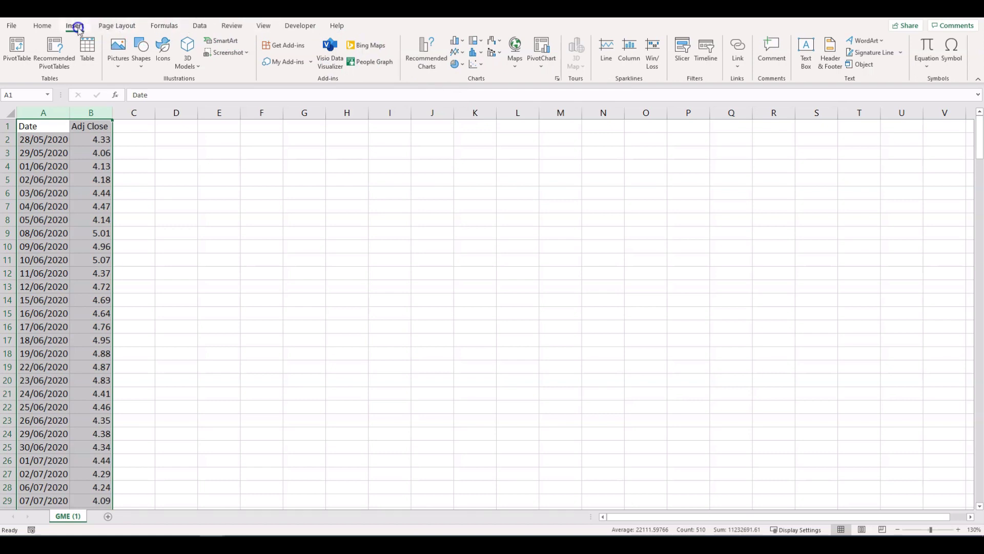
Step: Insert a 2-D line chart of GME's Adj Close prices and inspect its values, peaking near 350
click(456, 54)
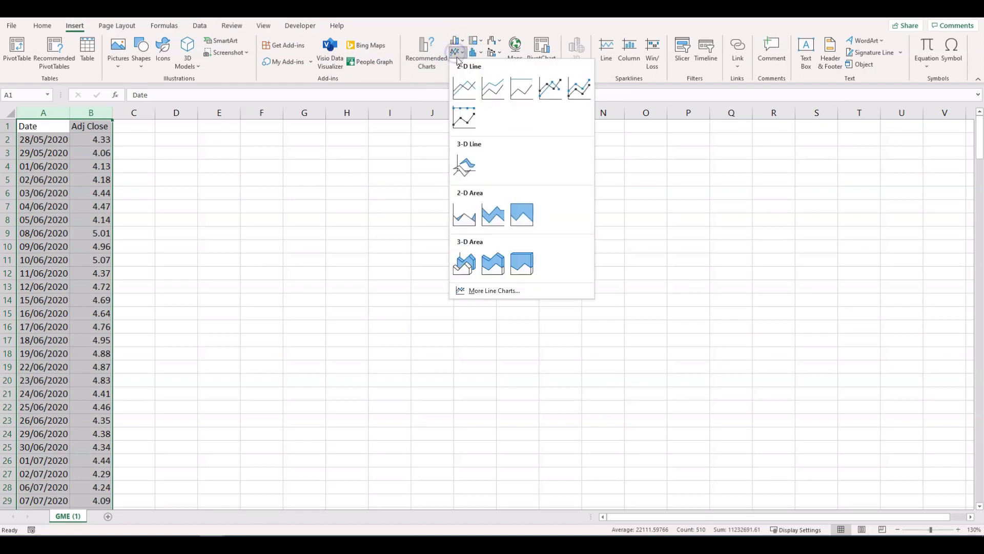
click(467, 87)
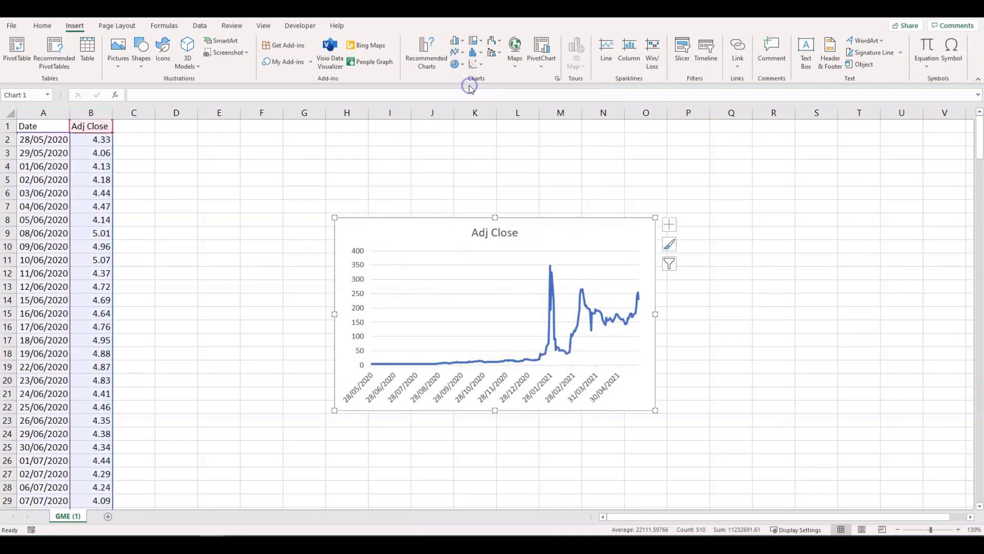
click(501, 175)
mouse_move(551, 268)
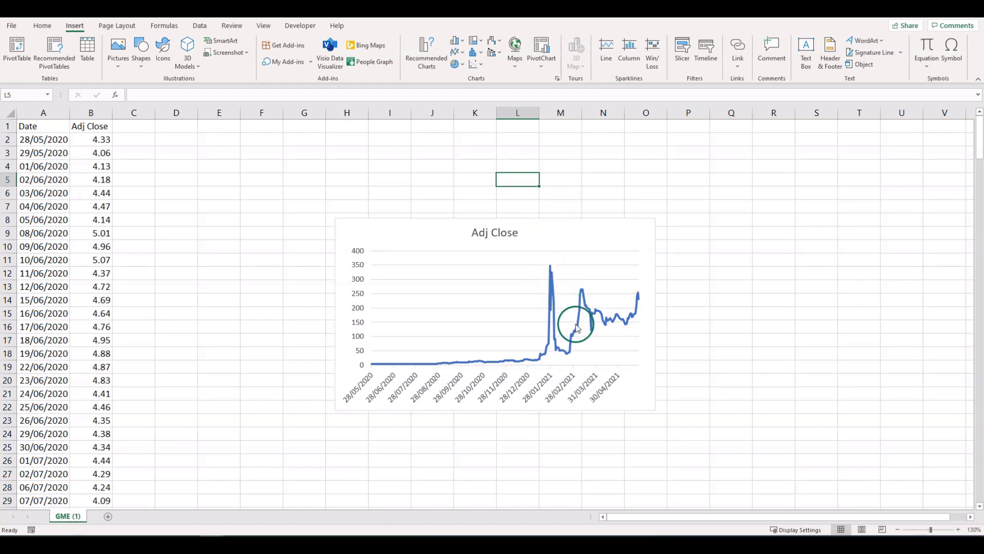
mouse_move(567, 357)
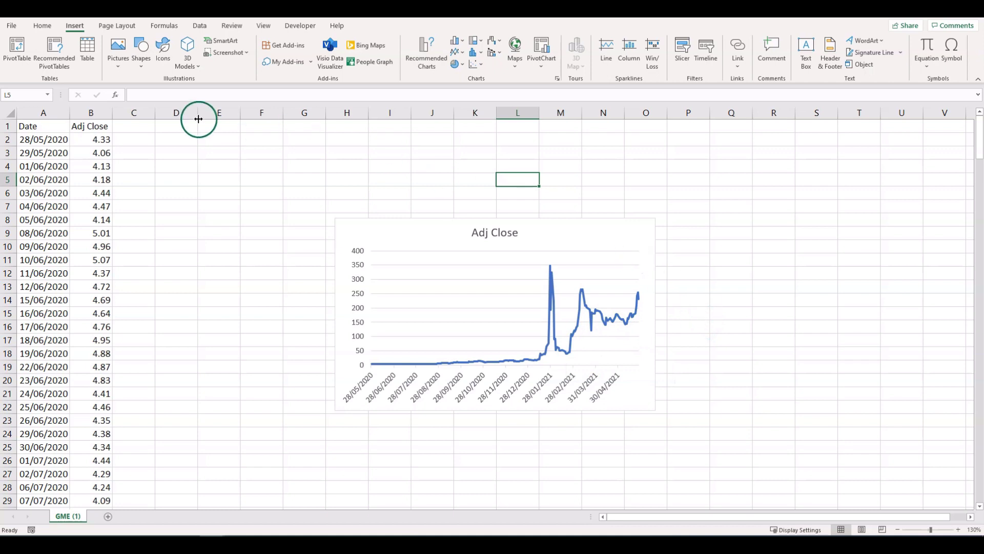
Step: Add the heading 'Drawdown' in cell C1
click(127, 124)
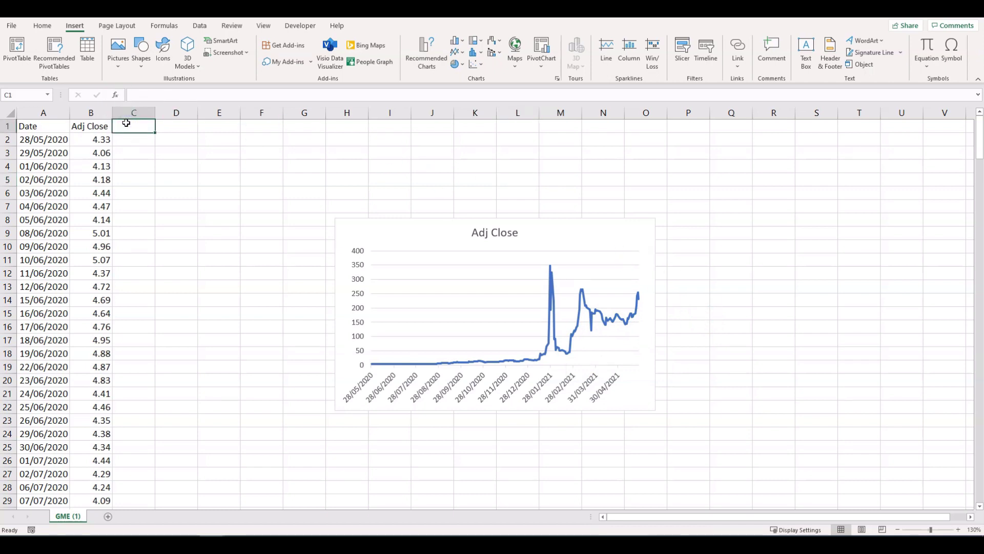
text(Drawdown)
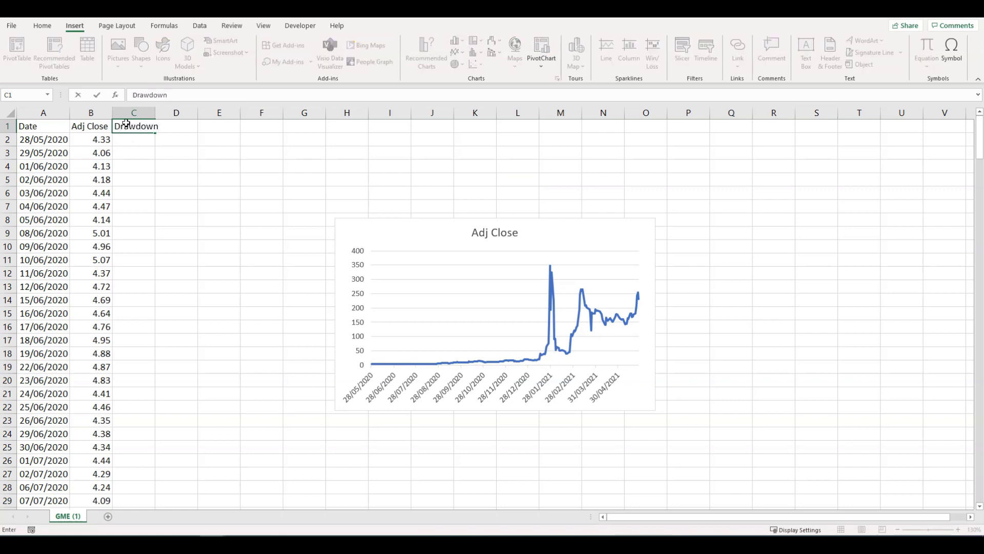
key(Return)
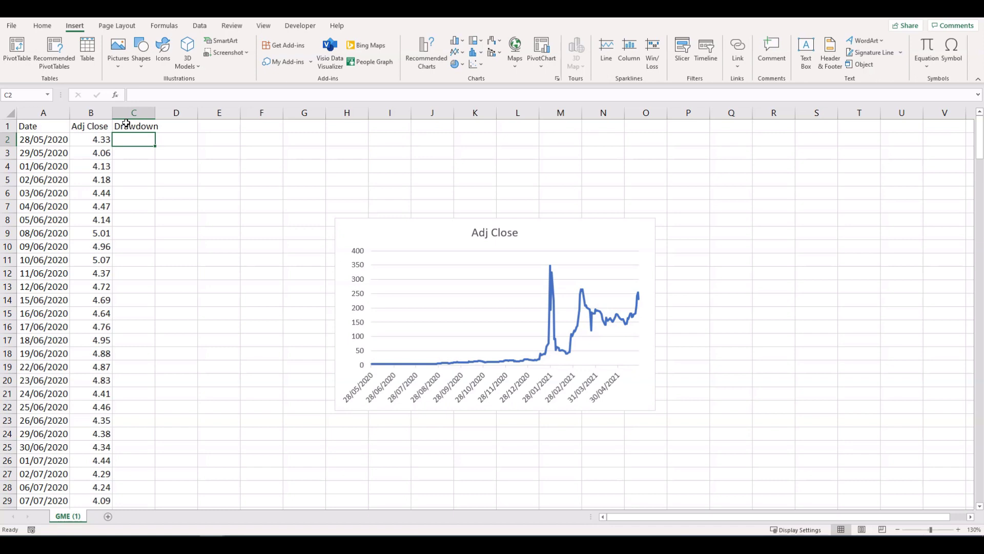
Step: Enter =MIN(B3:$B$255)/B2-1 in C2, giving a drawdown of -0.11085
text(=)
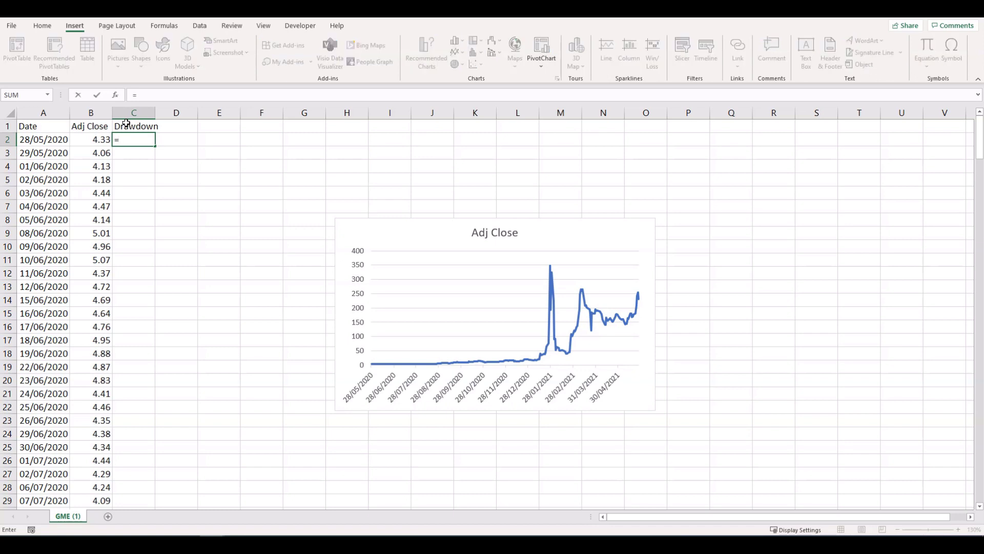
text(m)
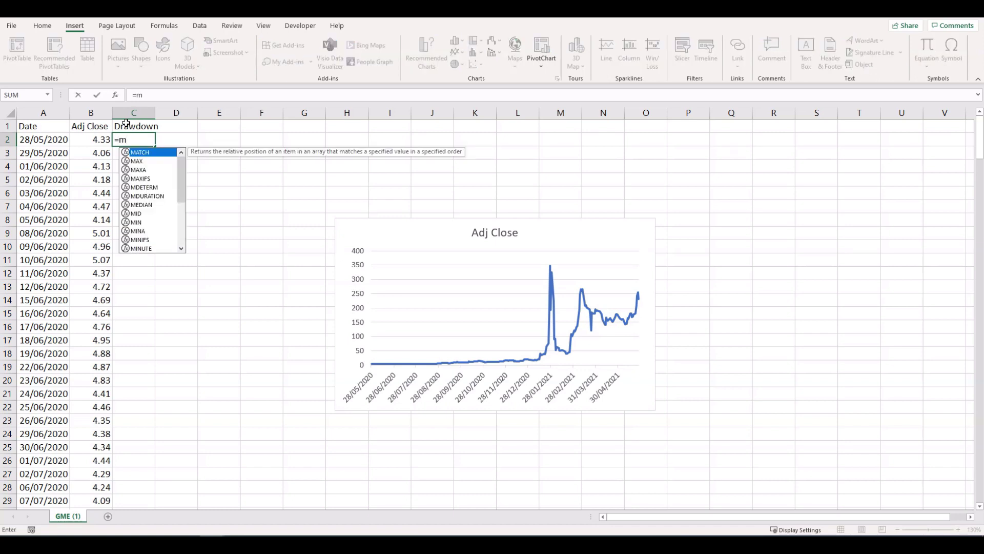
text(in)
key(Tab)
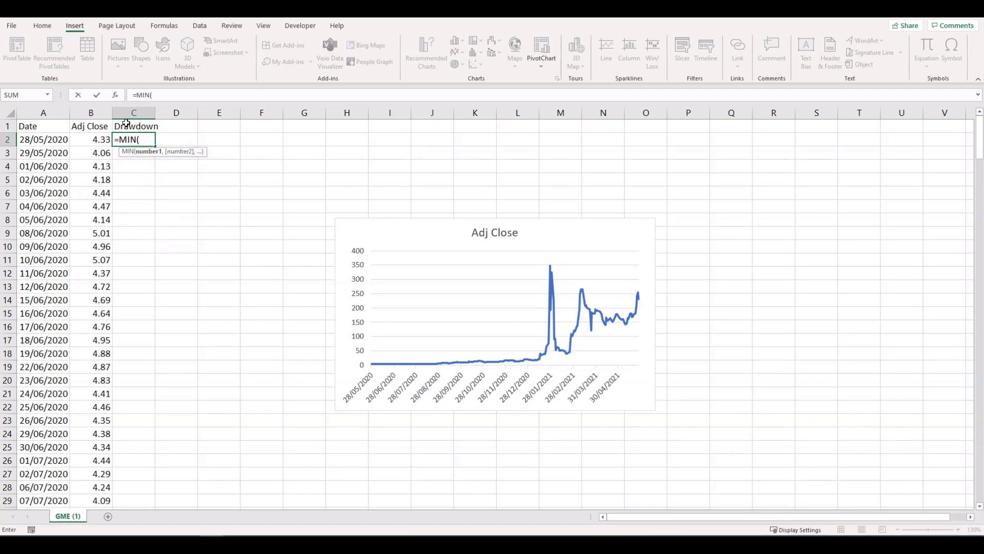
key(Down)
key(Left)
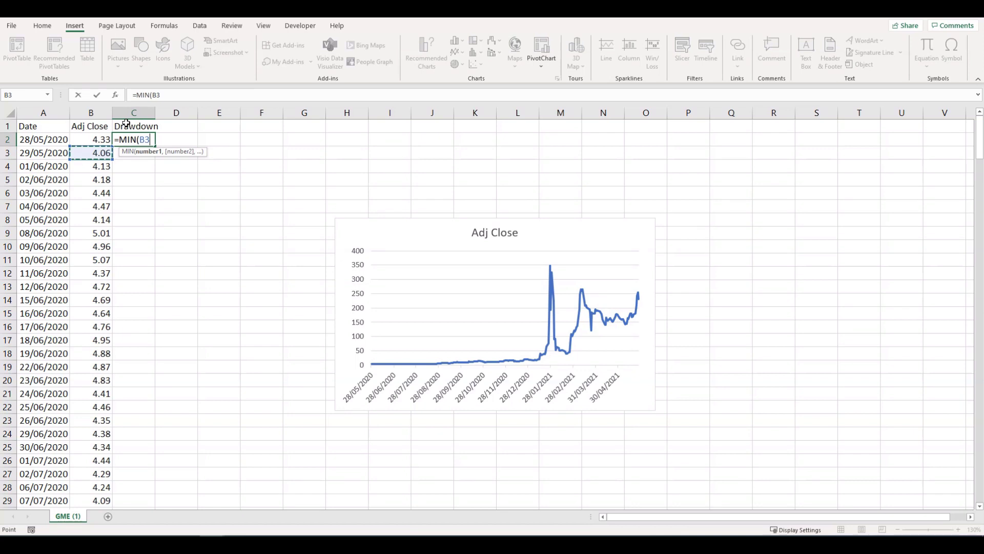
key(ctrl+shift+Down)
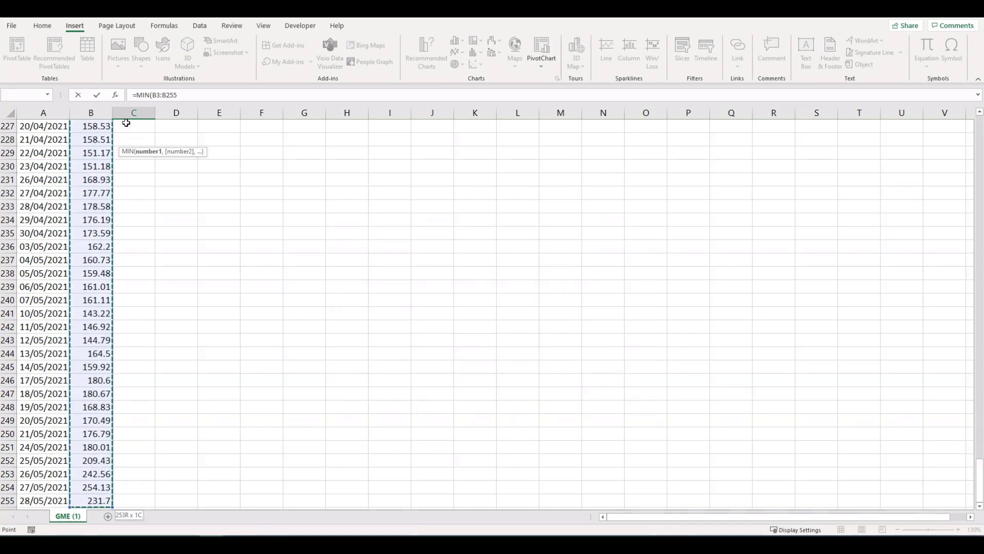
key(F4)
text())
drag(185, 94, 165, 95)
click(193, 96)
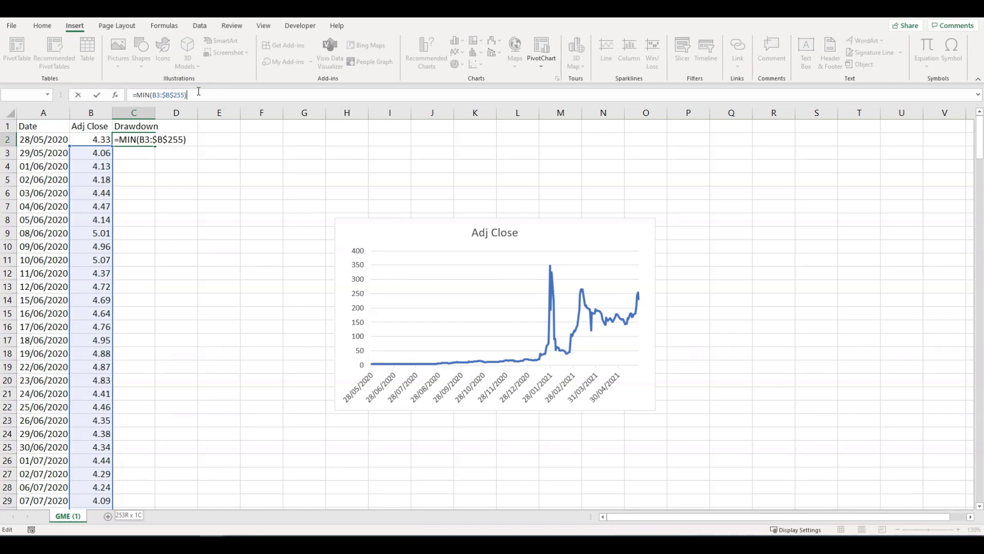
text(/)
click(92, 141)
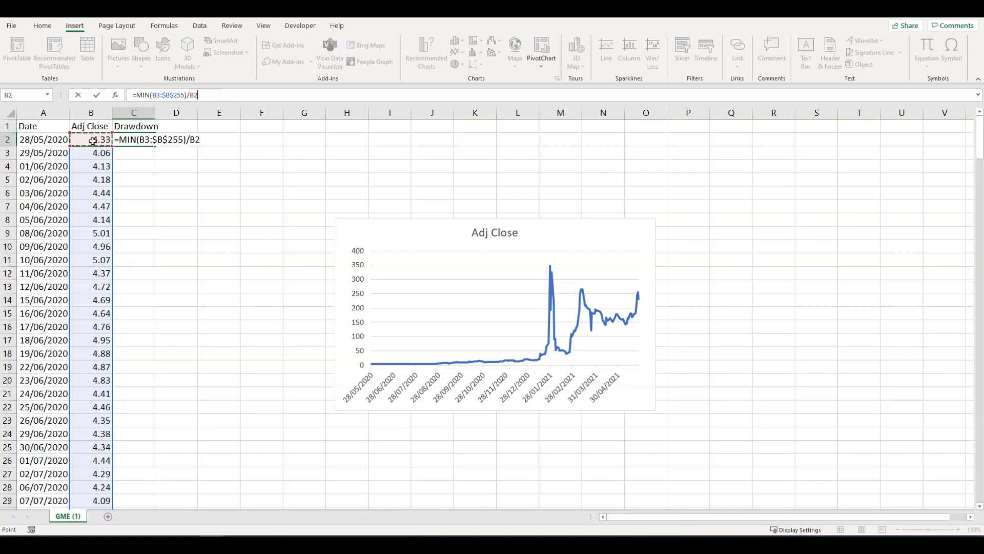
text(-1)
key(Return)
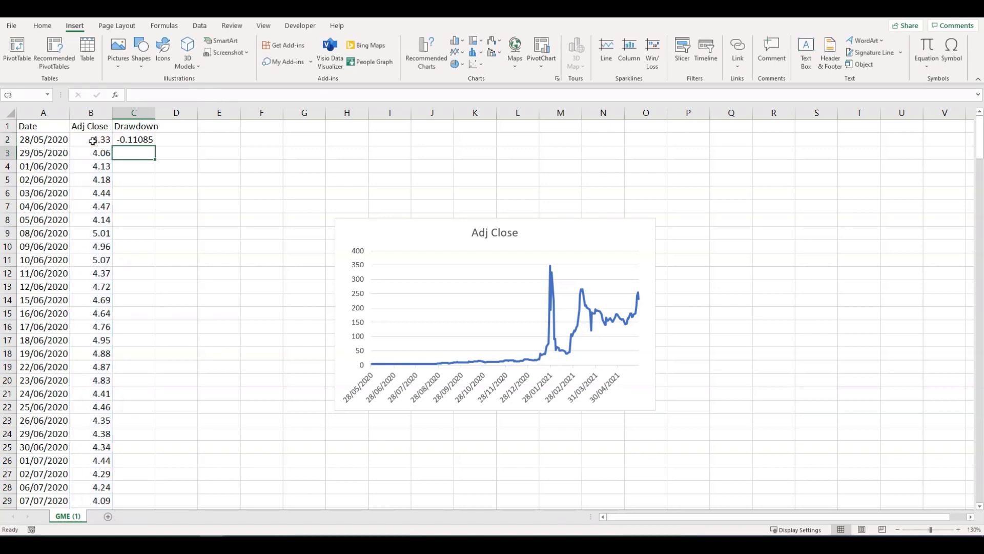
Step: Format the Drawdown column as percentages with one decimal place, so C2 reads -11.1%
click(134, 113)
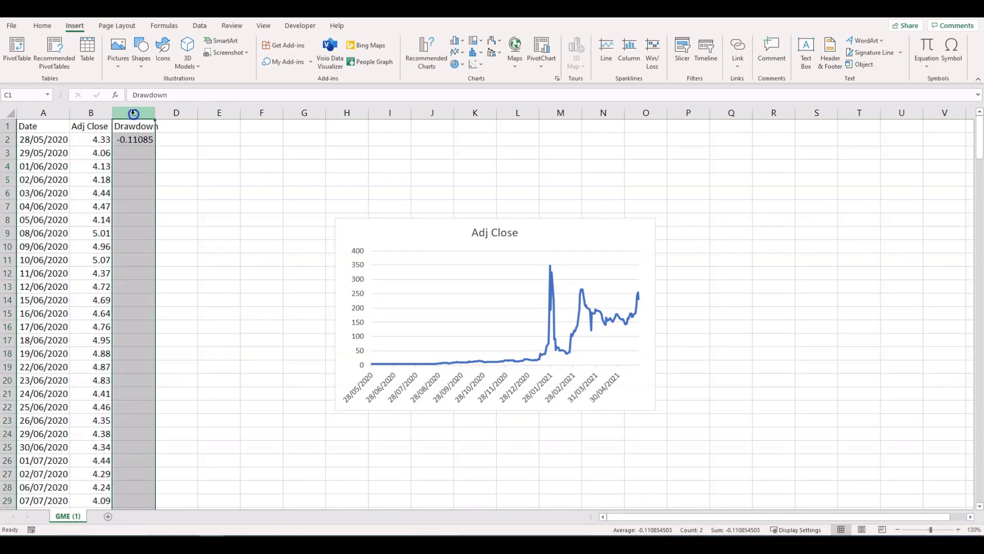
click(43, 25)
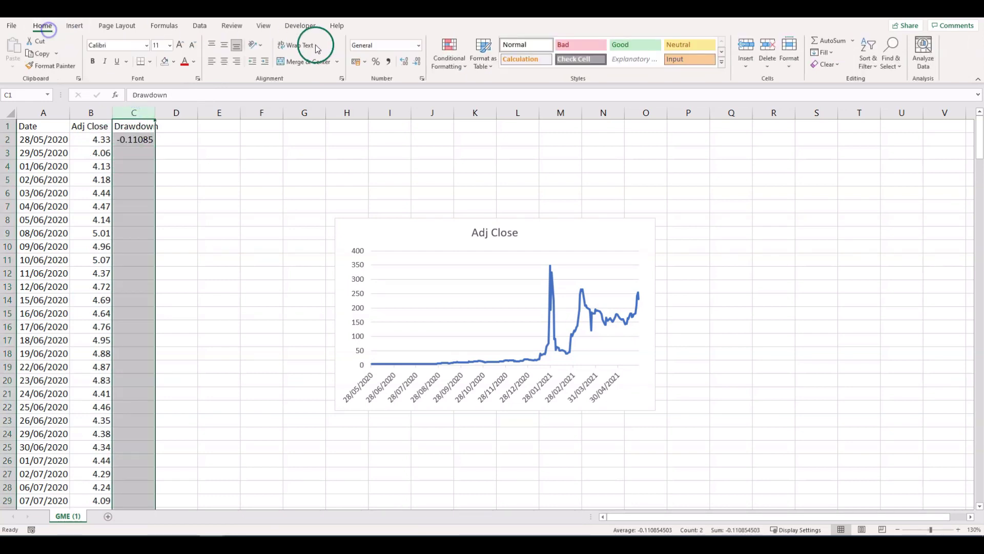
click(376, 63)
click(402, 62)
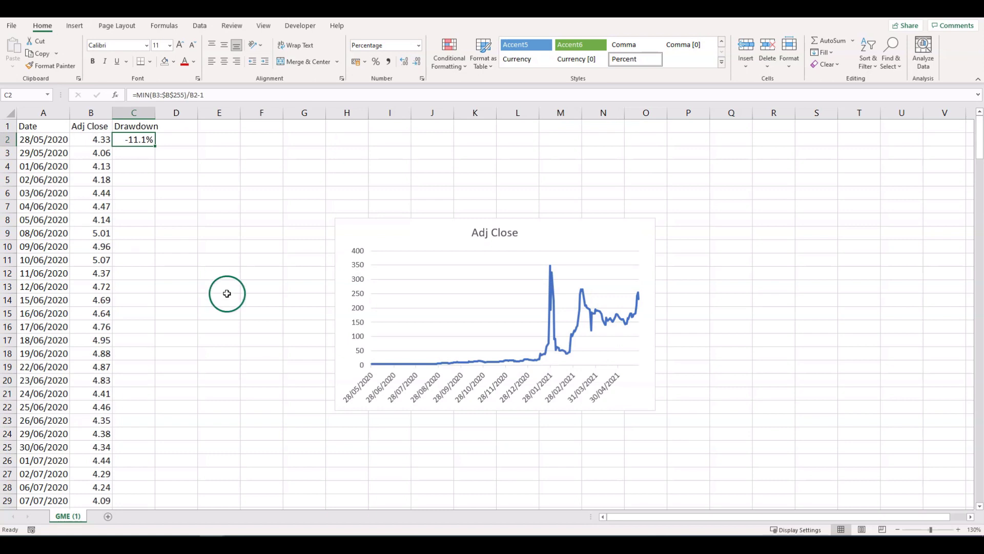
Step: Review C2's drawdown formula and leave it unchanged
click(213, 97)
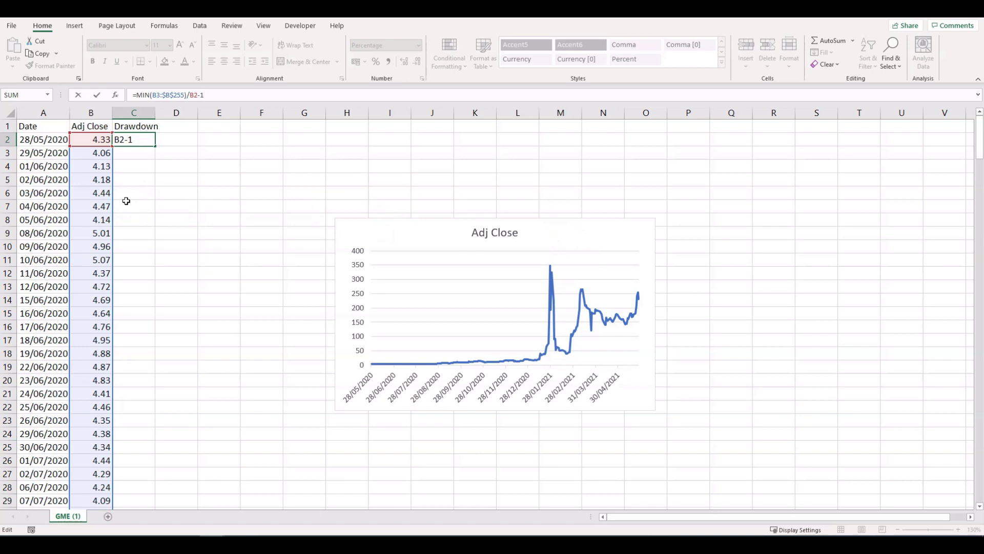
click(128, 201)
click(129, 202)
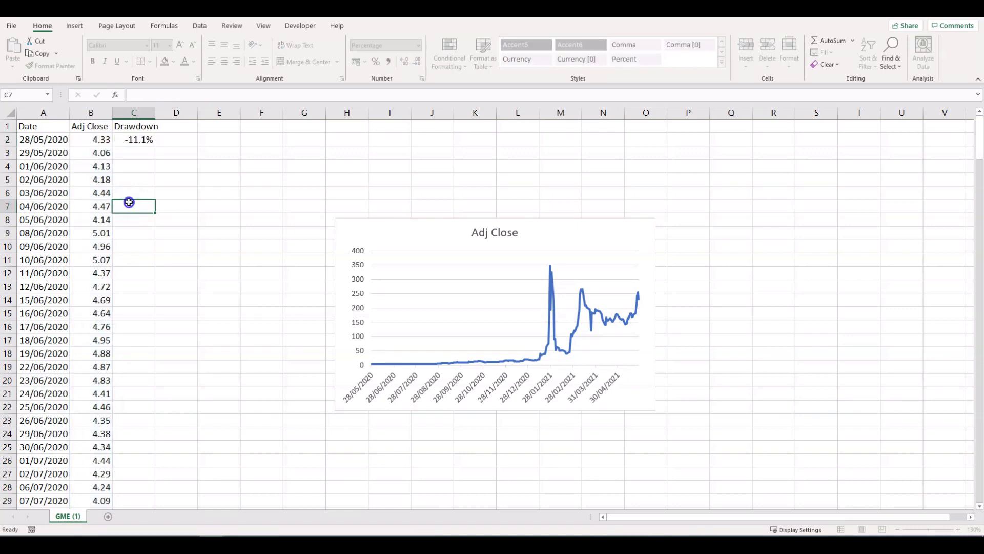
key(ctrl+Up)
ctrl+scroll(588, 281, up, 5)
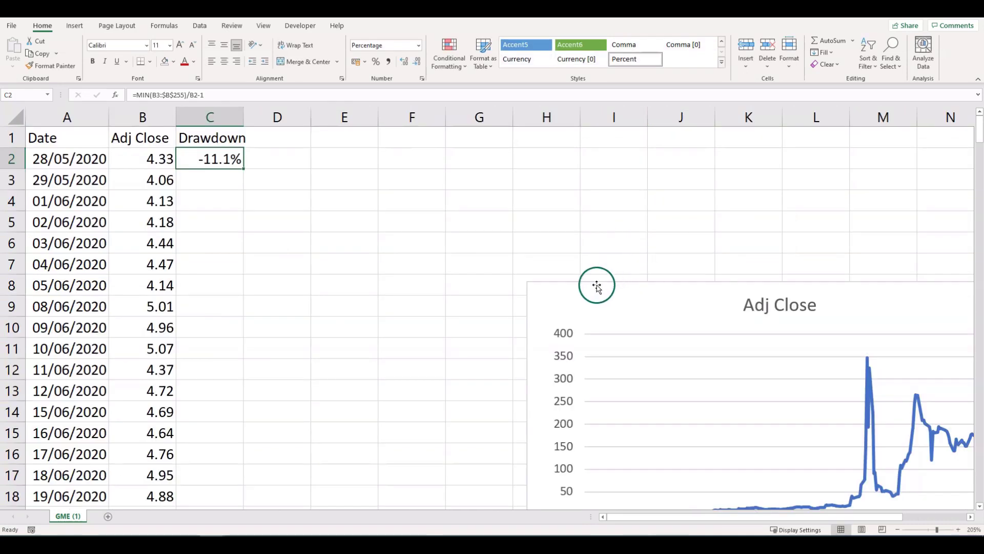
scroll(576, 282, down, 4)
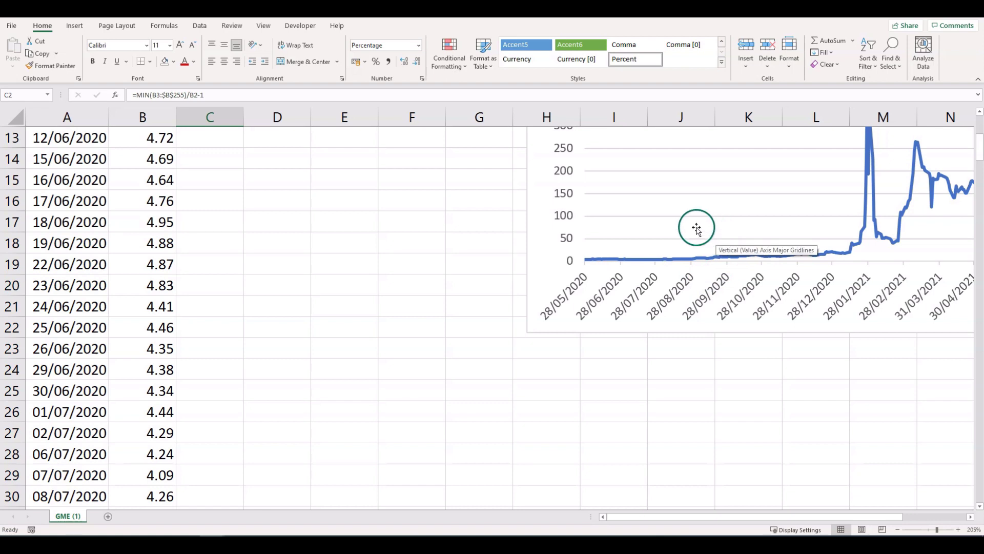
scroll(133, 287, down, 1)
scroll(134, 287, down, 6)
scroll(133, 287, down, 1)
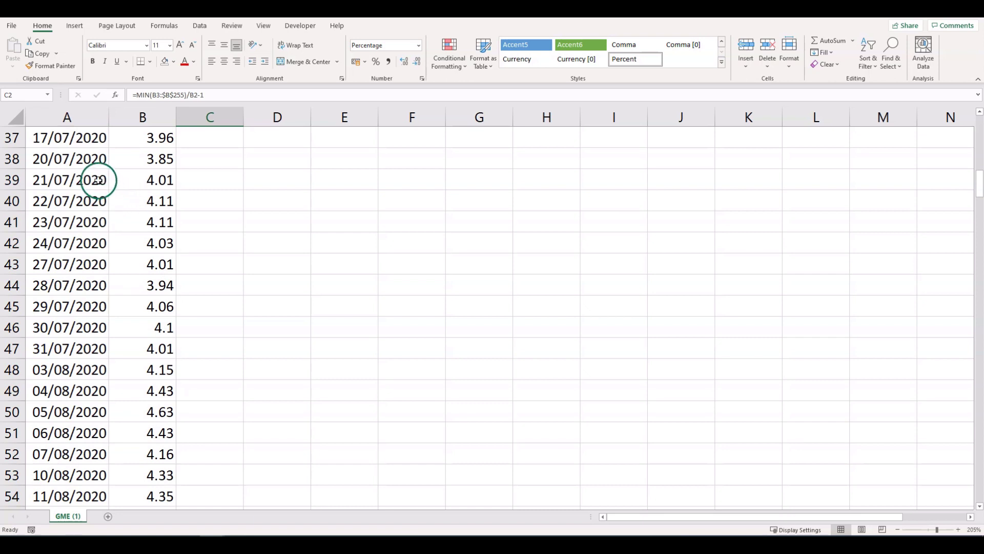
drag(73, 158, 163, 162)
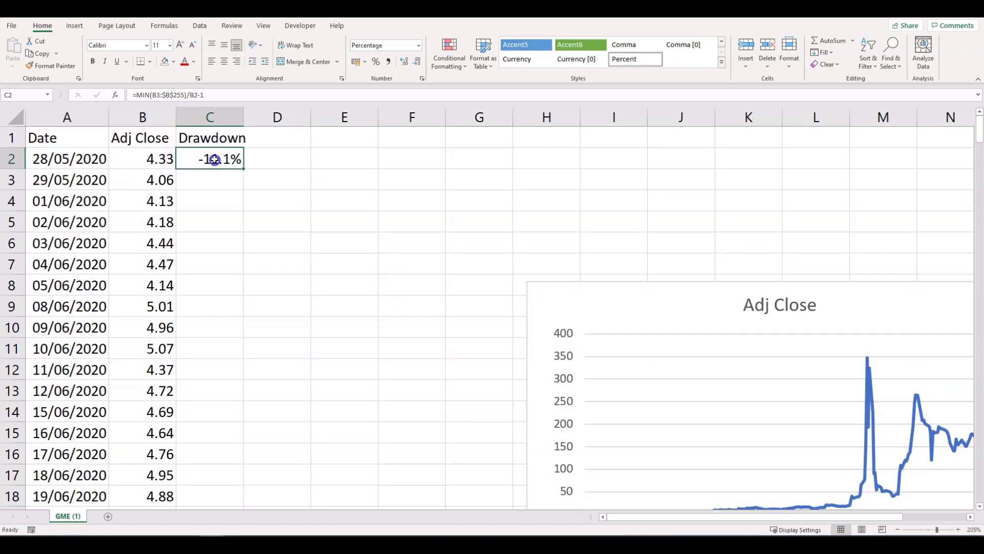
click(215, 159)
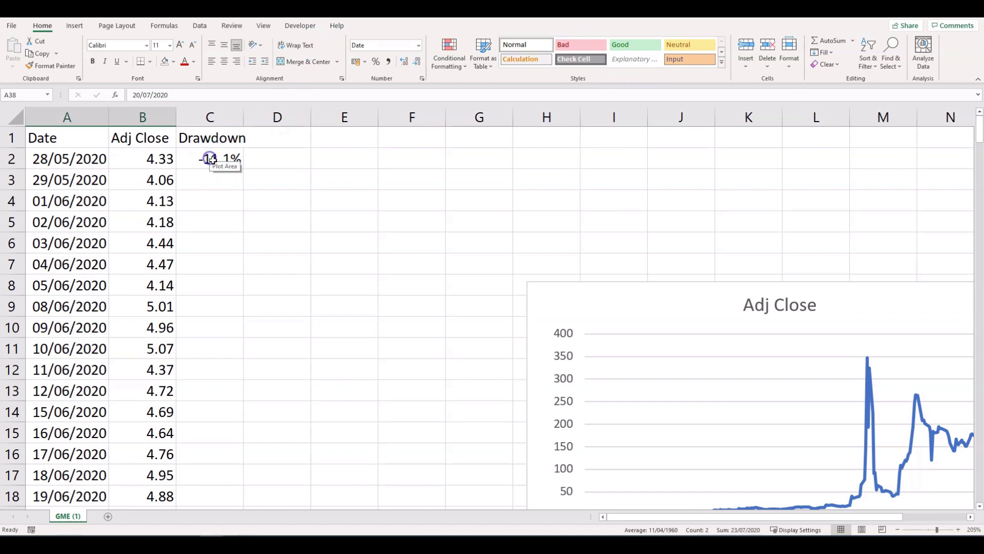
Step: Fill C2's drawdown formula down to row 255 and verify the references in C3, C4 and C5
click(210, 160)
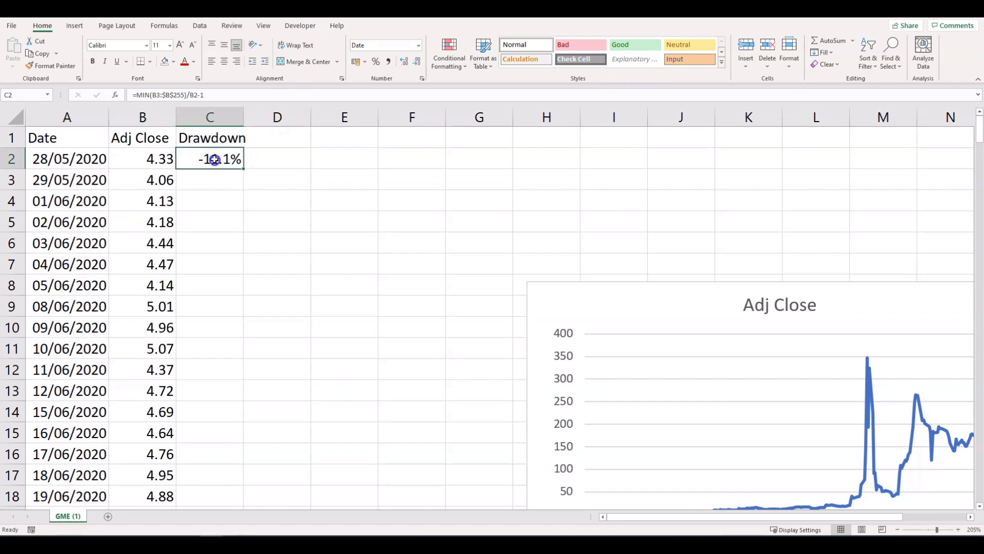
double_click(243, 167)
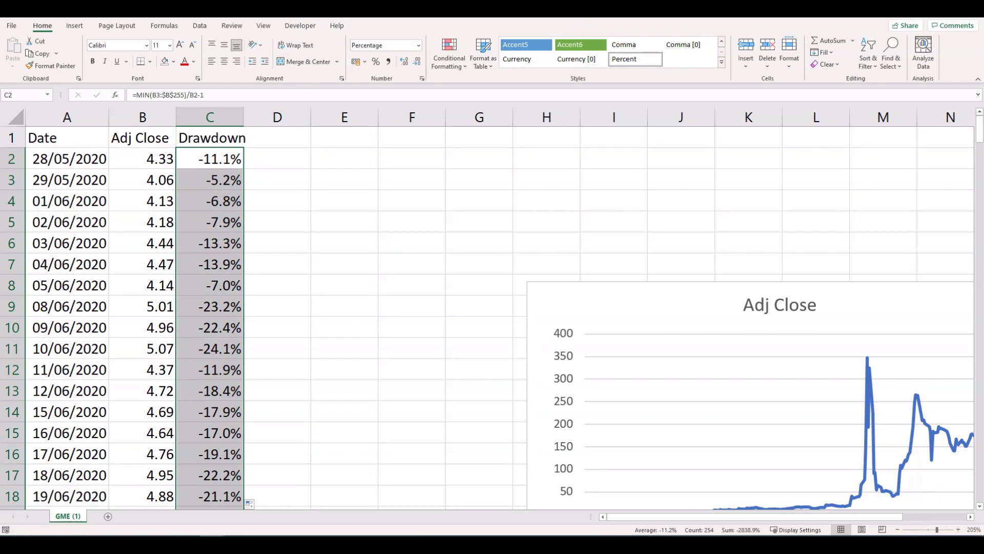
key(Down)
click(236, 96)
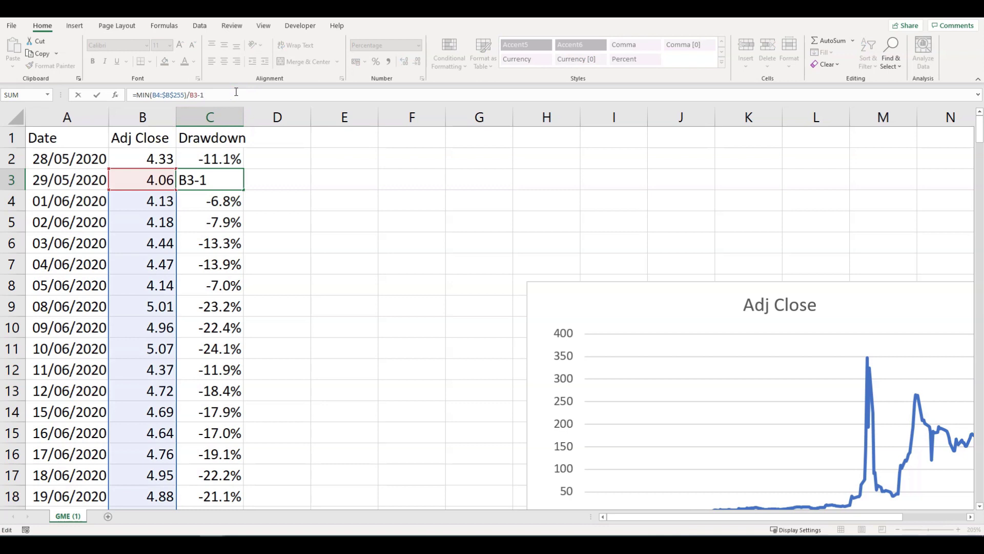
key(Return)
click(229, 95)
key(Escape)
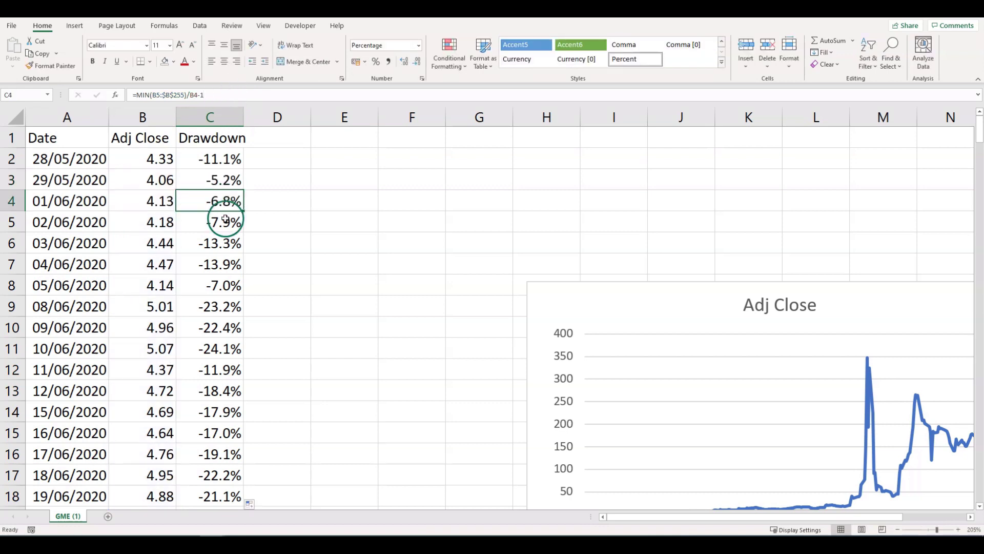
click(225, 219)
click(220, 96)
key(Escape)
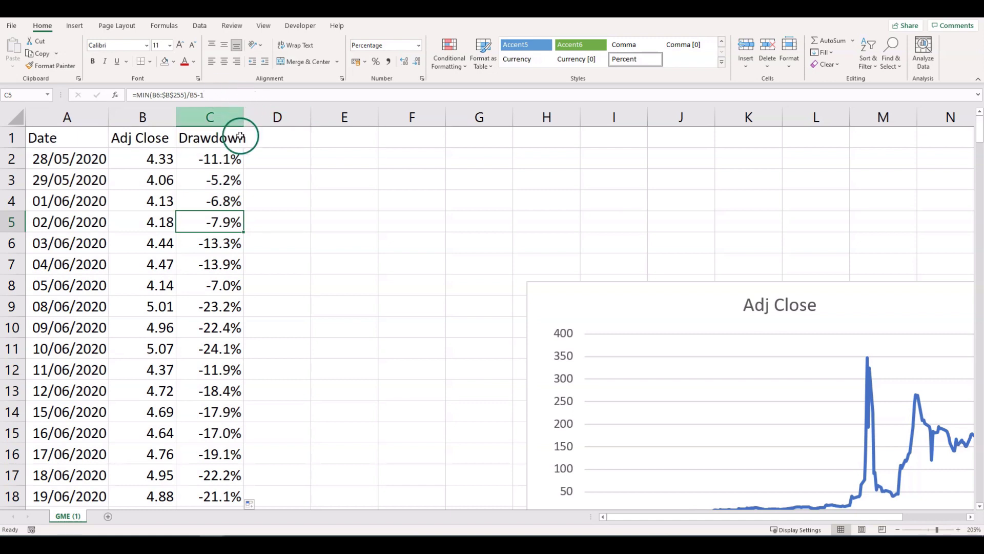
Step: Add the heading 'Maximum Drawdown' in cell D1
click(280, 134)
text(Maxi)
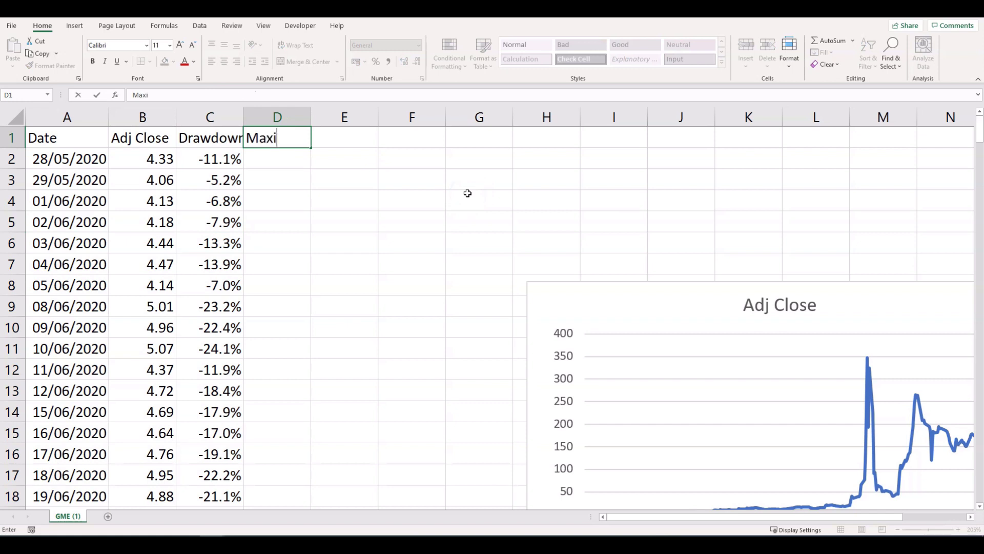
text(mum Drawdown)
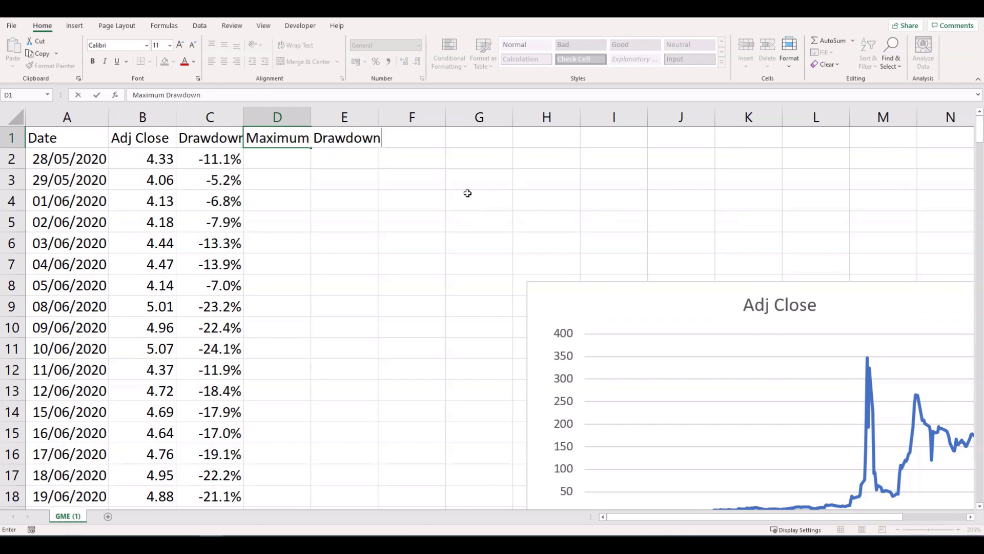
key(Return)
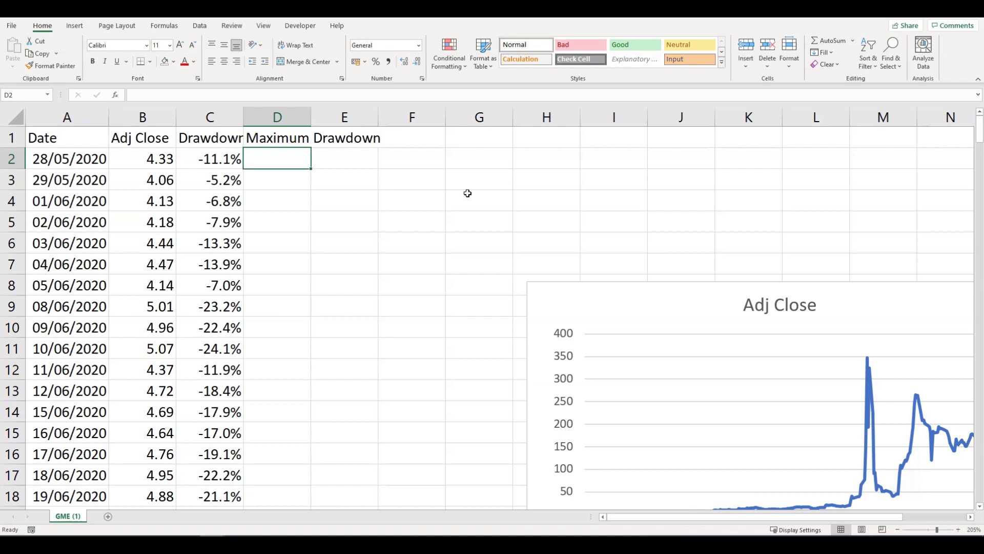
Step: Enter =MIN(C2:C255) in D2 to get the maximum drawdown of -88.3%
text(=MIn)
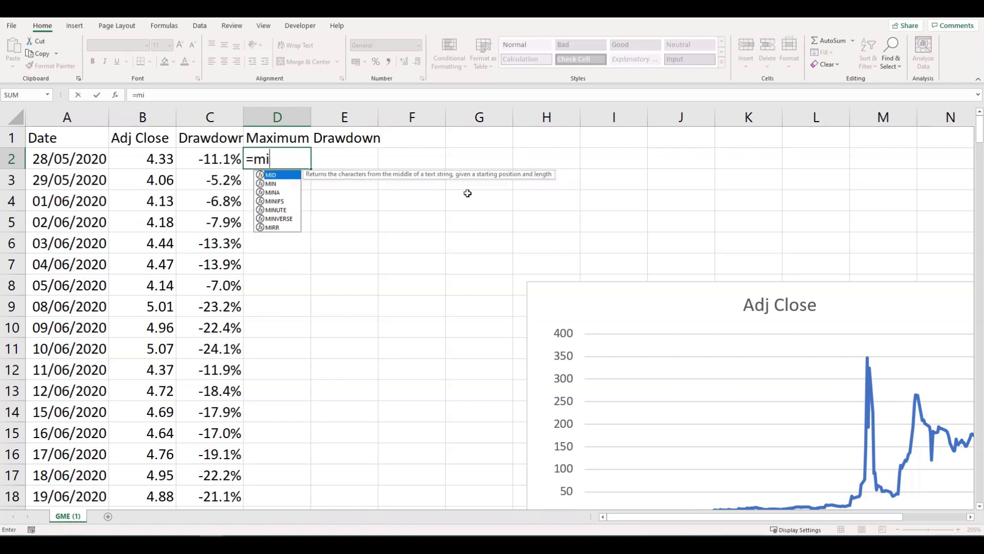
key(Tab)
key(Left)
key(ctrl+shift+Down)
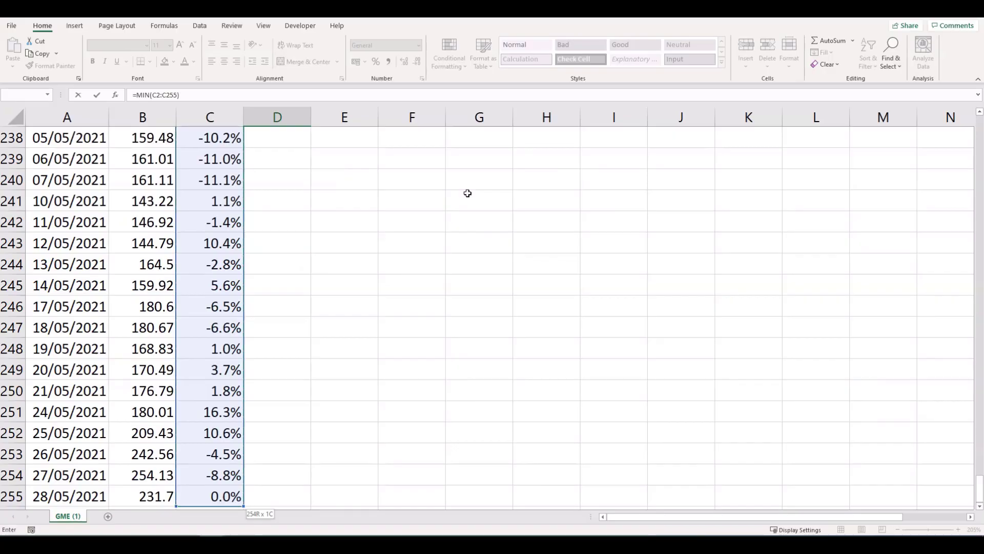
key(Return)
key(Up)
key(Up)
key(Down)
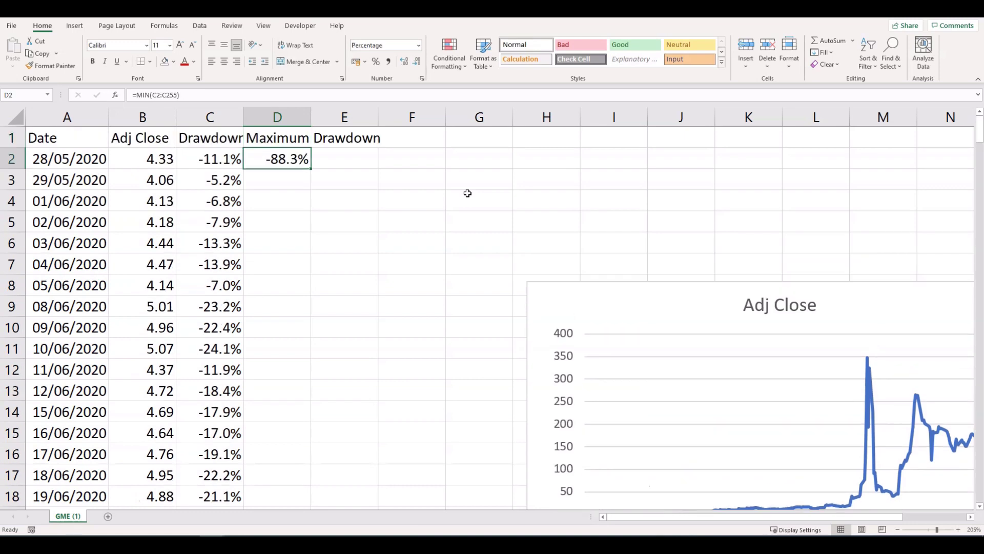
scroll(467, 193, down, 2)
scroll(862, 457, right, 2)
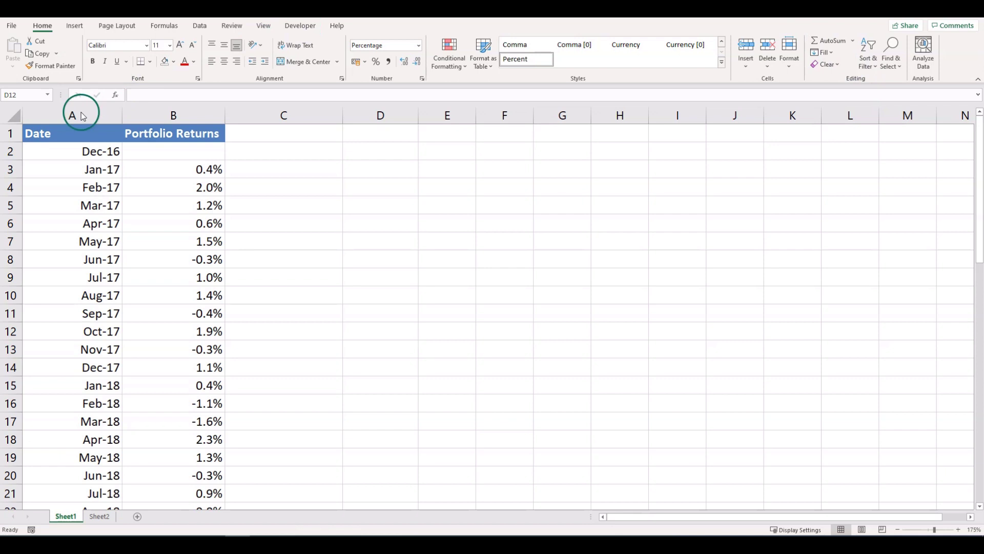
Step: Insert a 2-D line chart of the Portfolio Returns column, ranging about -8% to 6.6%
drag(80, 114, 149, 108)
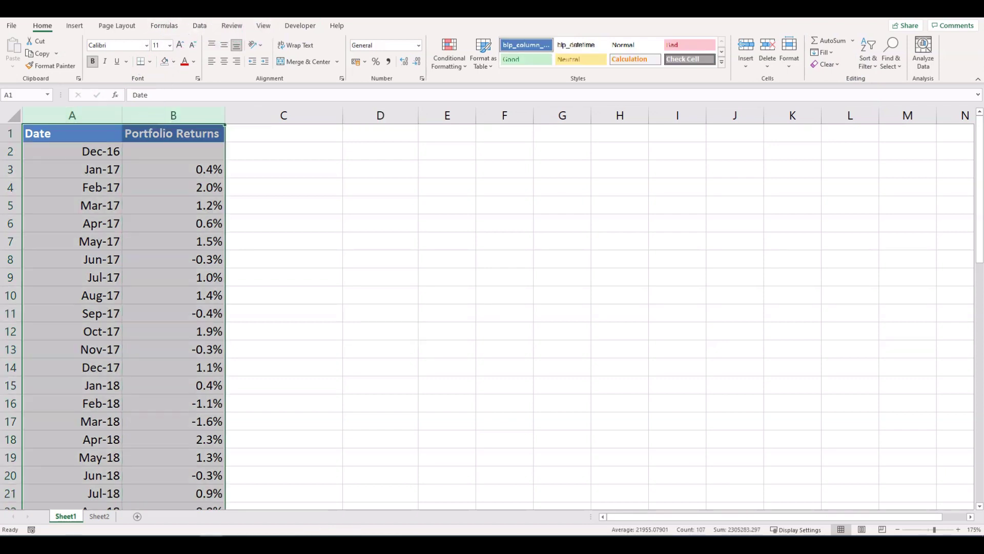
click(145, 111)
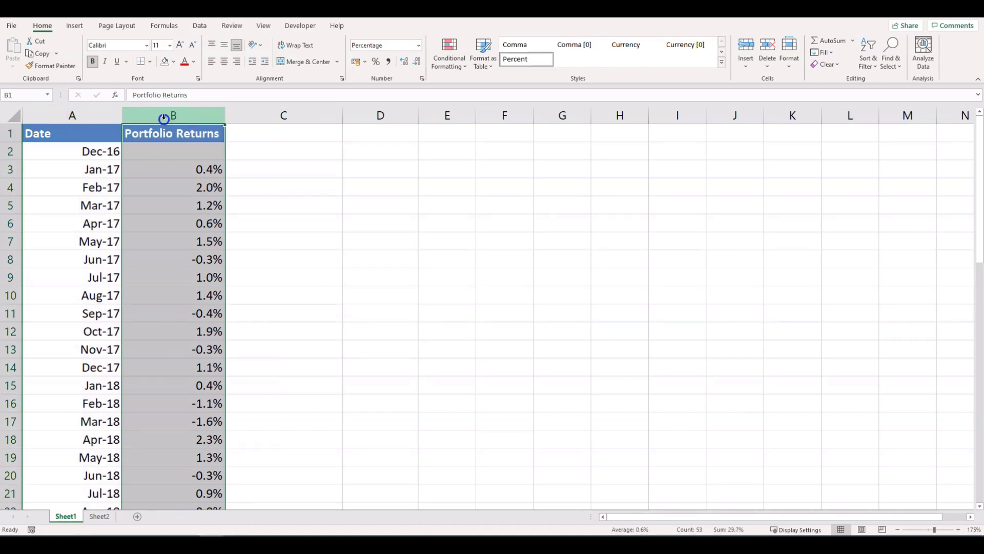
click(75, 26)
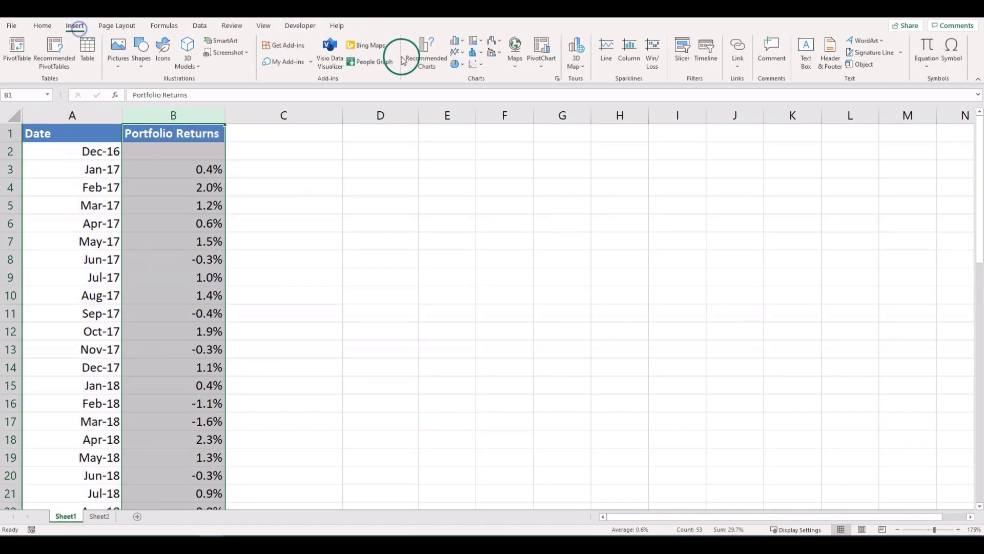
click(455, 52)
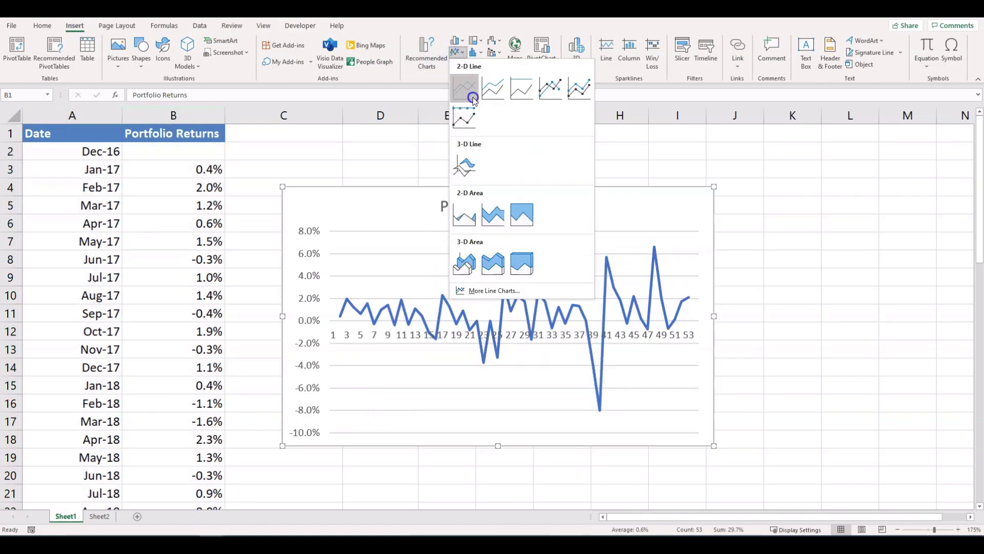
click(464, 88)
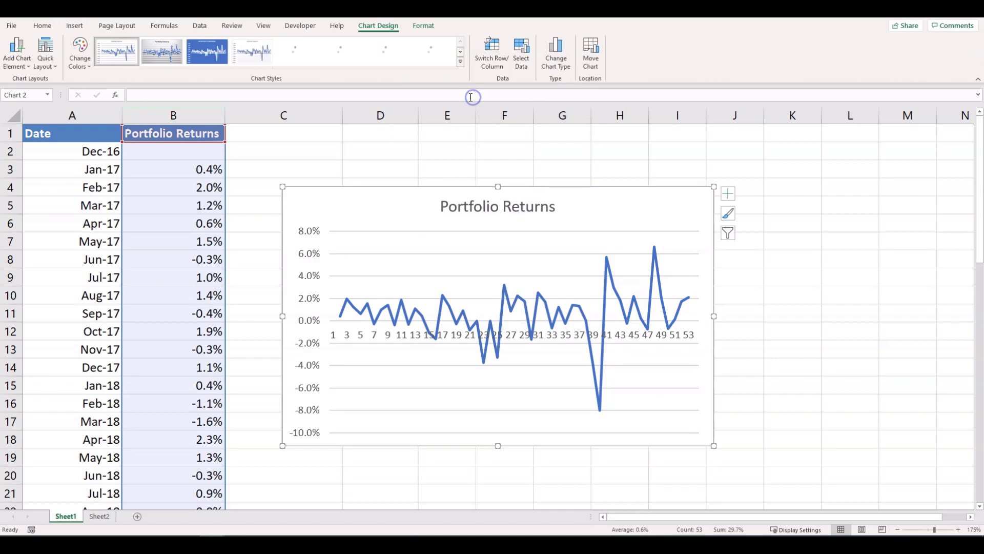
click(422, 152)
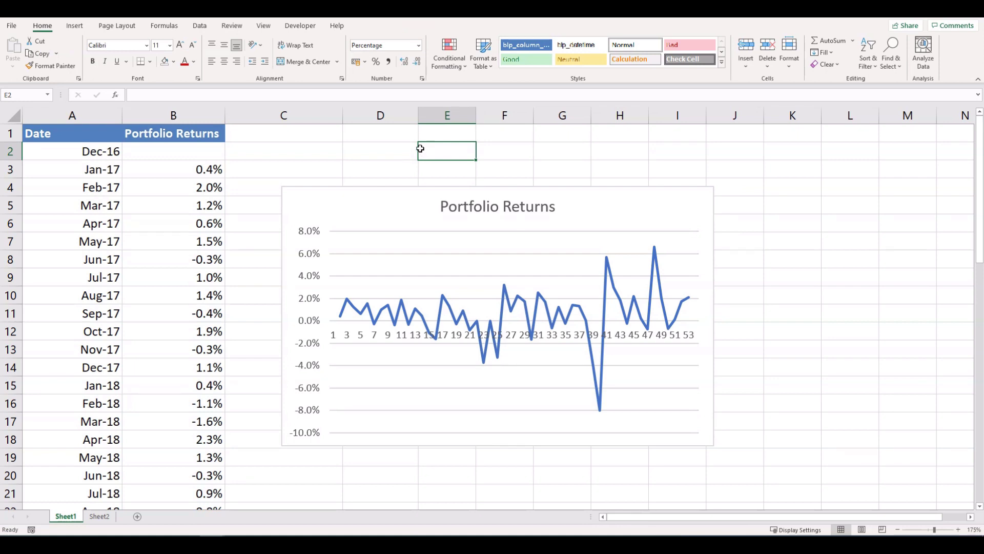
Step: Add the heading 'Cumulative Returns' in C1 with a starting value of 100 in C2
text(Cumula)
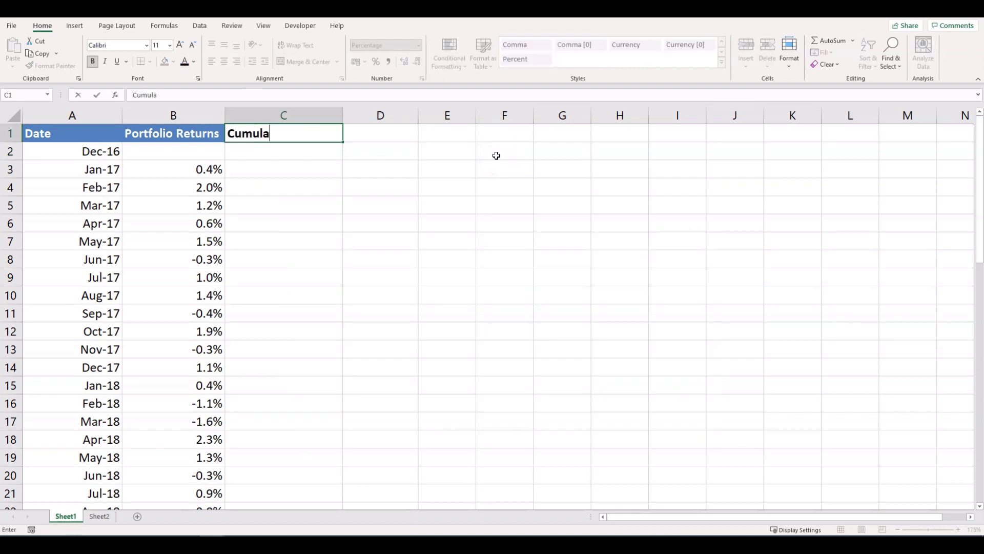
text(tive Returns)
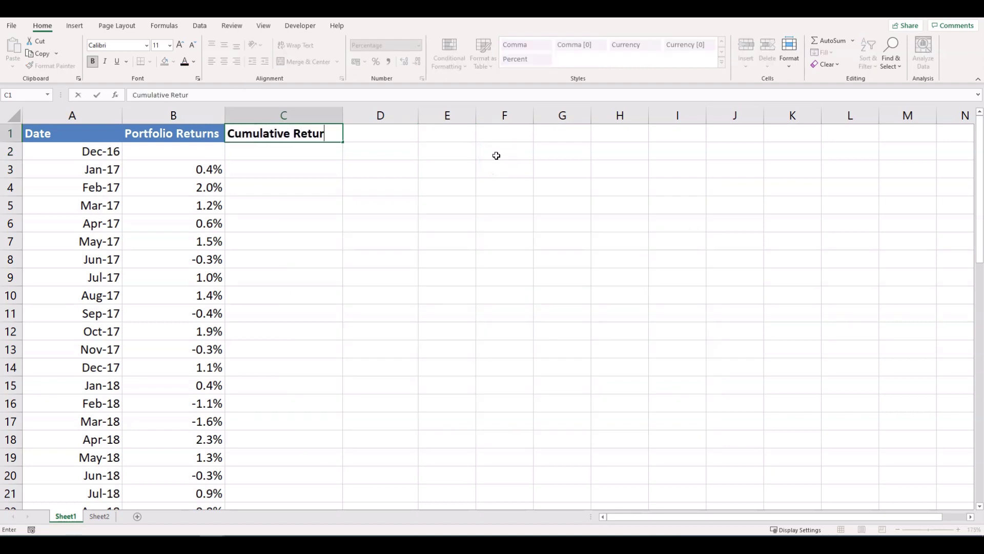
key(Return)
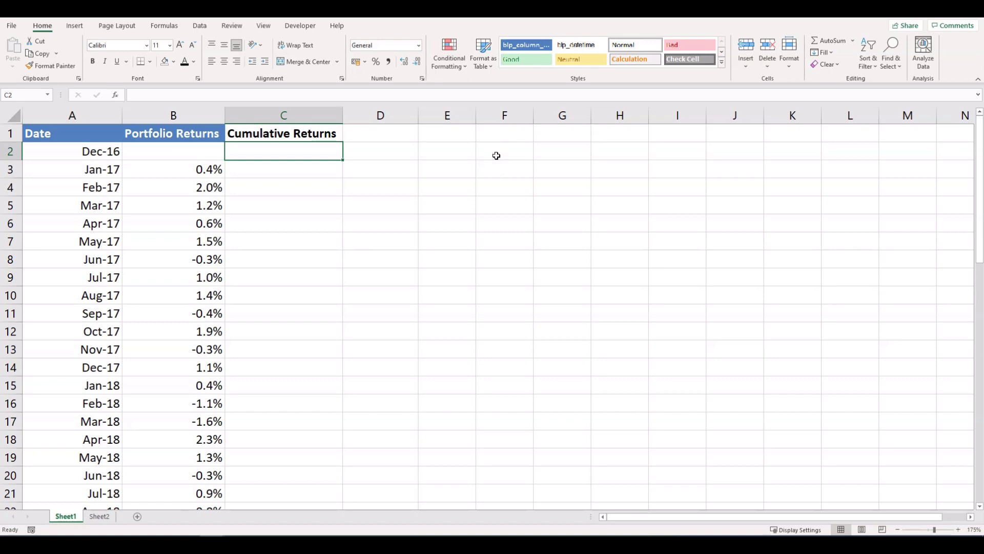
text(100)
key(Return)
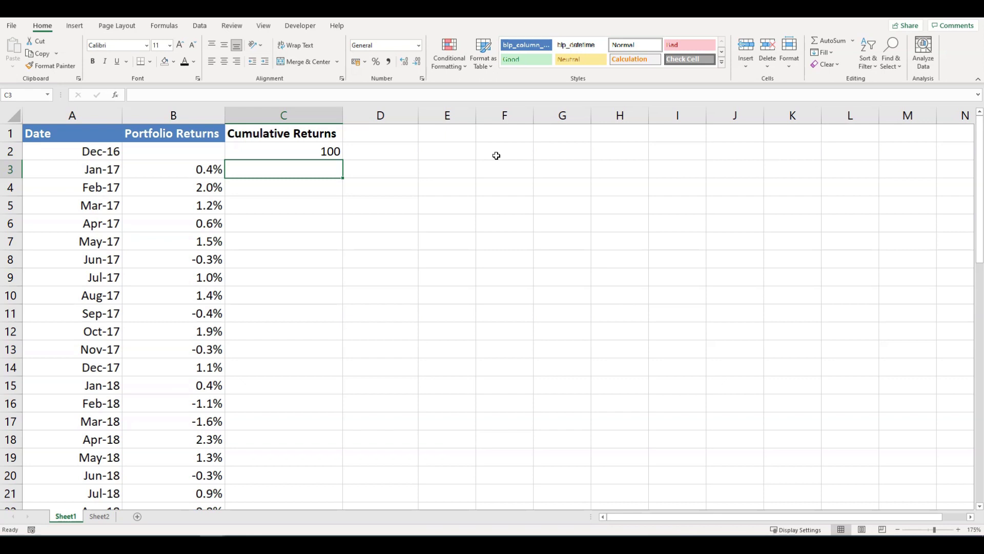
Step: Enter =C2*(1+B3) in C3, giving 100.3799149 for Jan-17
text(=)
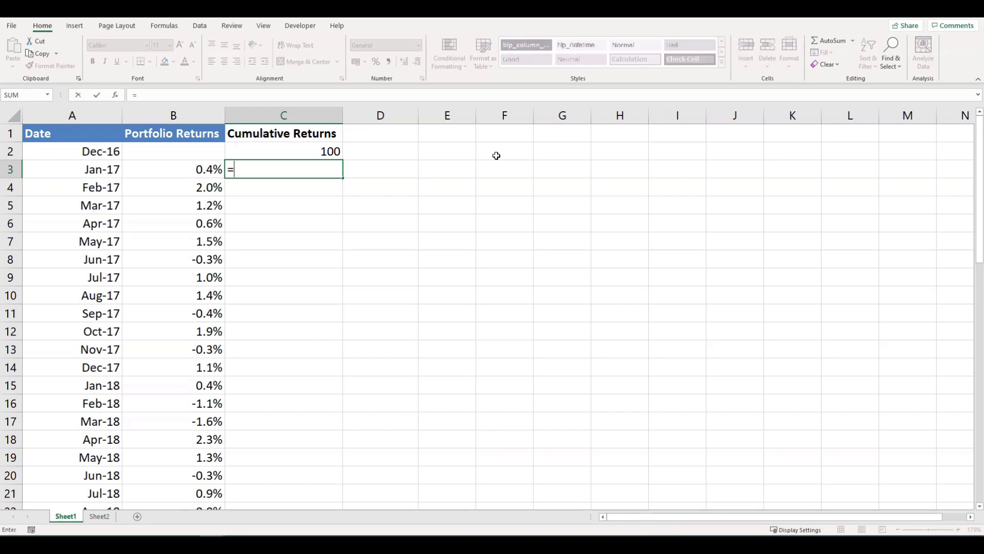
key(Up)
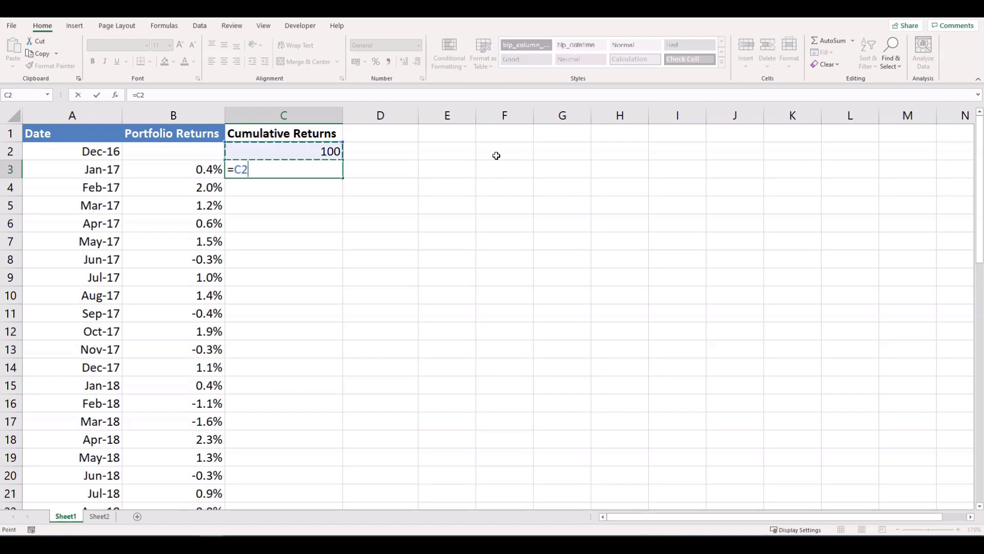
text(*)
text((1+)
key(Left)
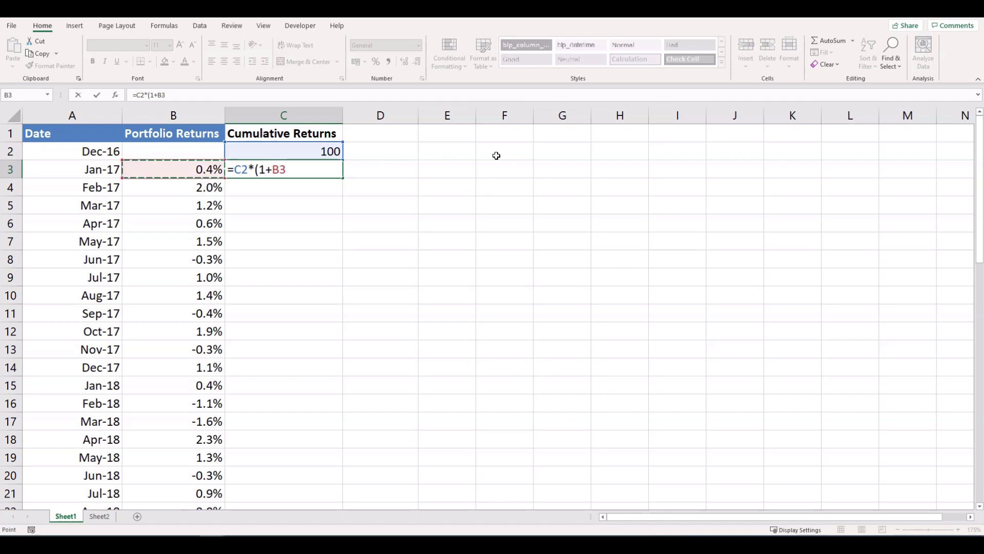
text())
key(Return)
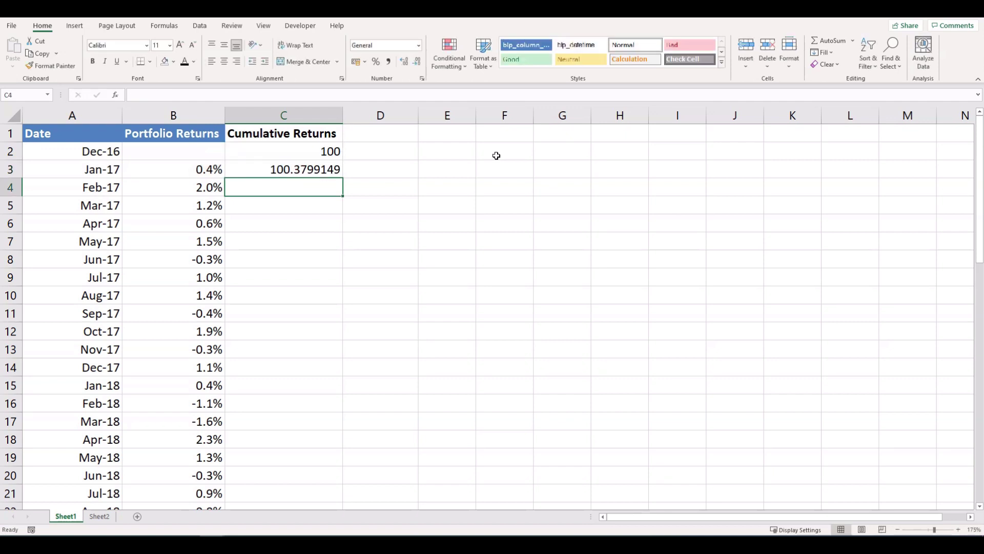
Step: Format the Cumulative Returns column as a number with one decimal place
key(Up)
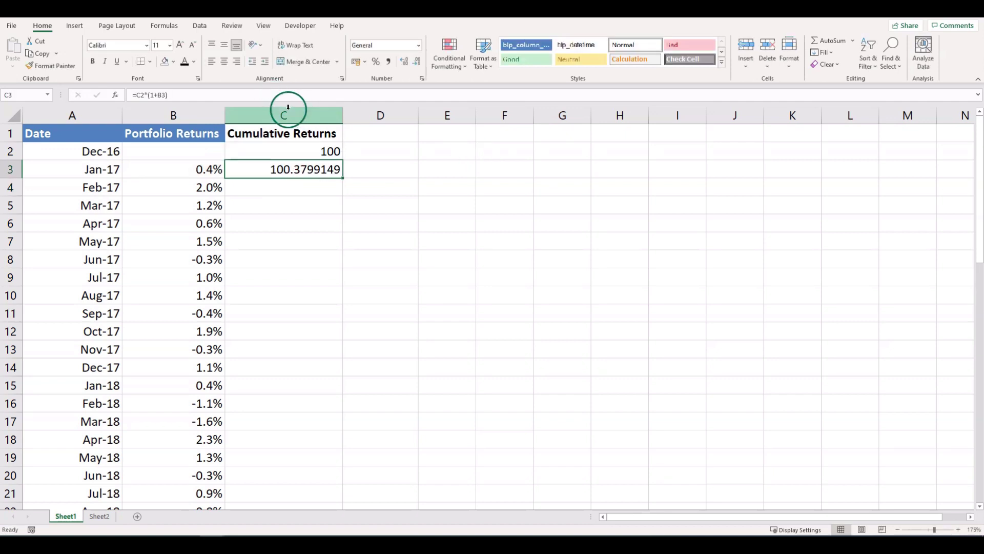
click(289, 111)
click(419, 46)
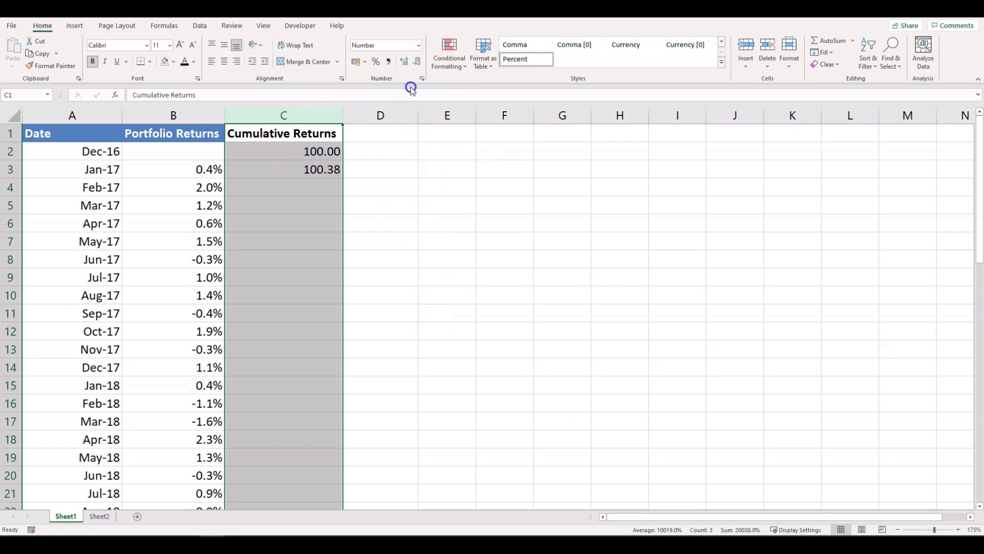
click(418, 61)
click(386, 190)
Step: Fill C3's compounding formula down column C and check the copies in C4 and C5
click(323, 169)
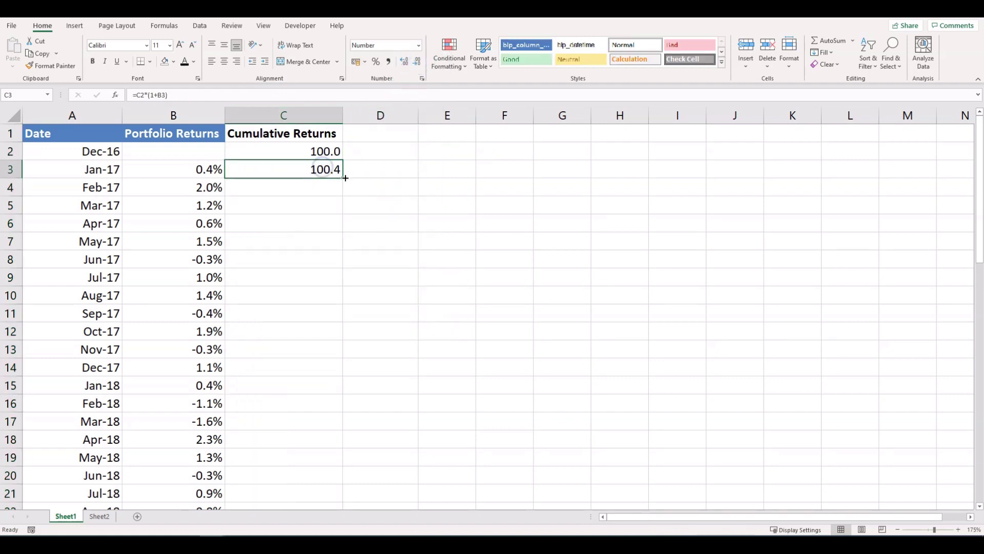
double_click(345, 177)
click(325, 185)
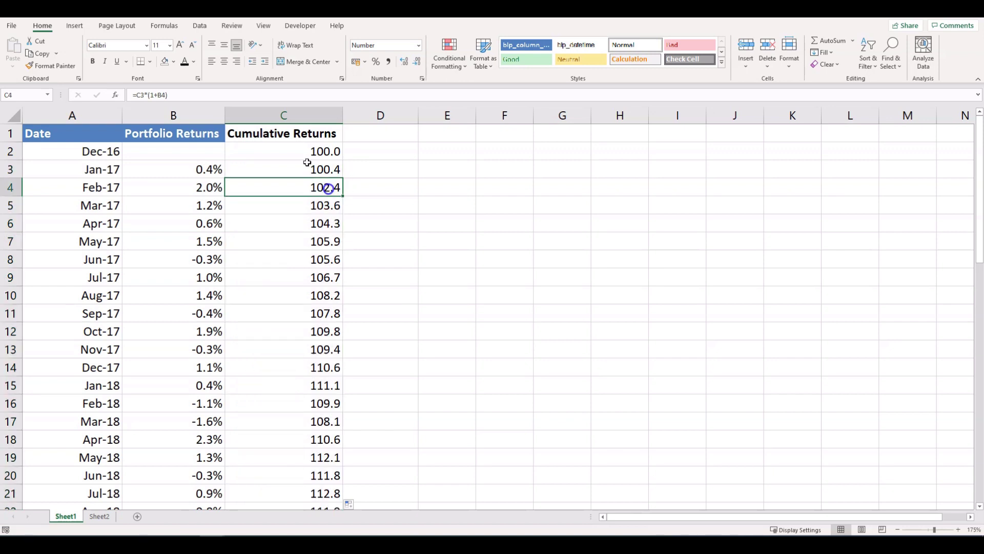
click(219, 98)
click(282, 181)
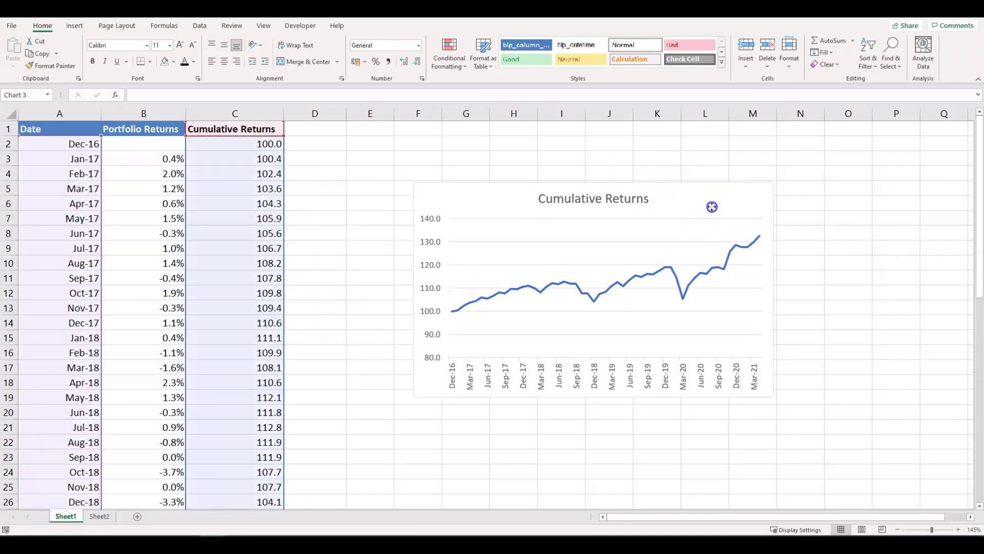
Step: Move the Cumulative Returns chart further right and add a 'Drawdowns' header in D1
drag(710, 209, 832, 191)
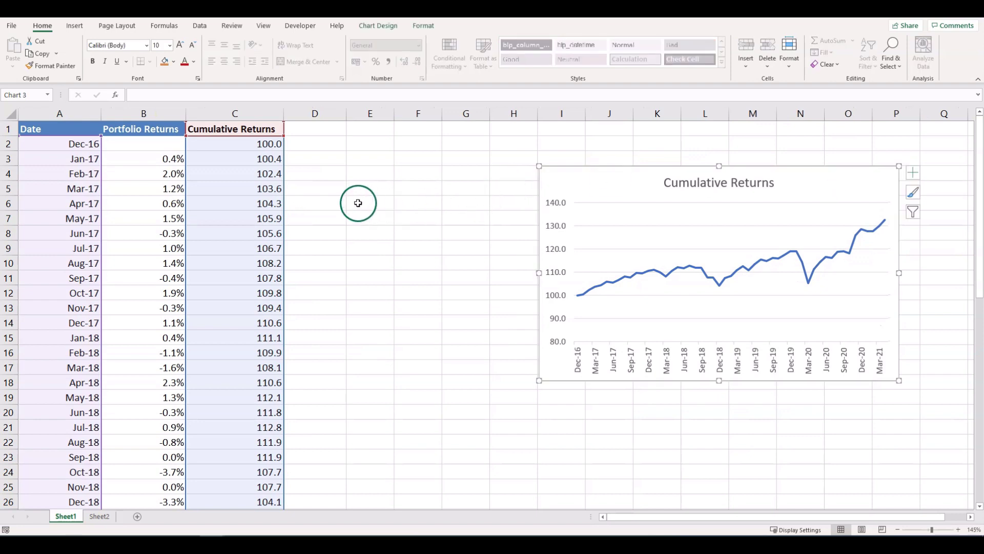
click(341, 197)
click(310, 134)
text(Dra)
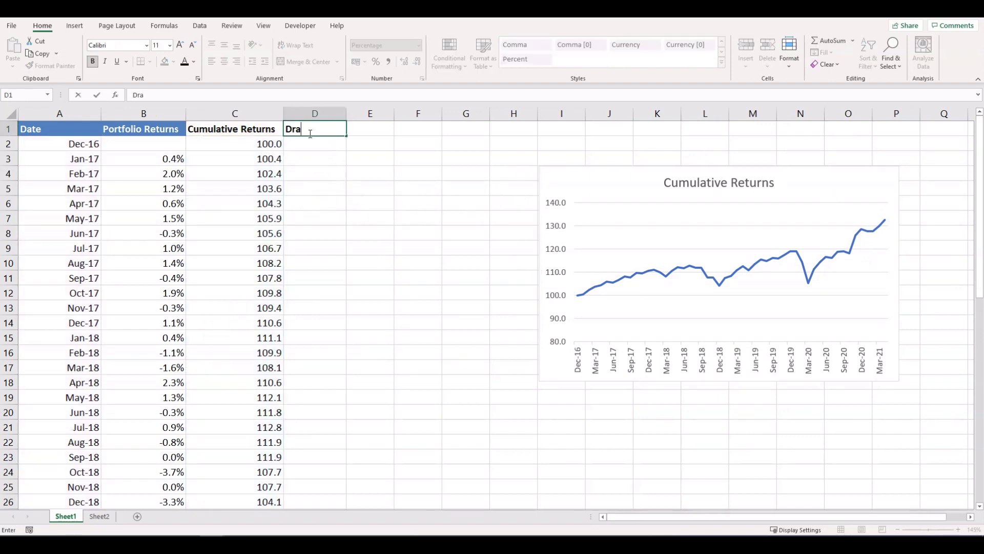
text(wdowns)
key(Return)
Step: Enter =MIN(C3:$C$54)/C2-1 in D2 and fill it down column D
text(=)
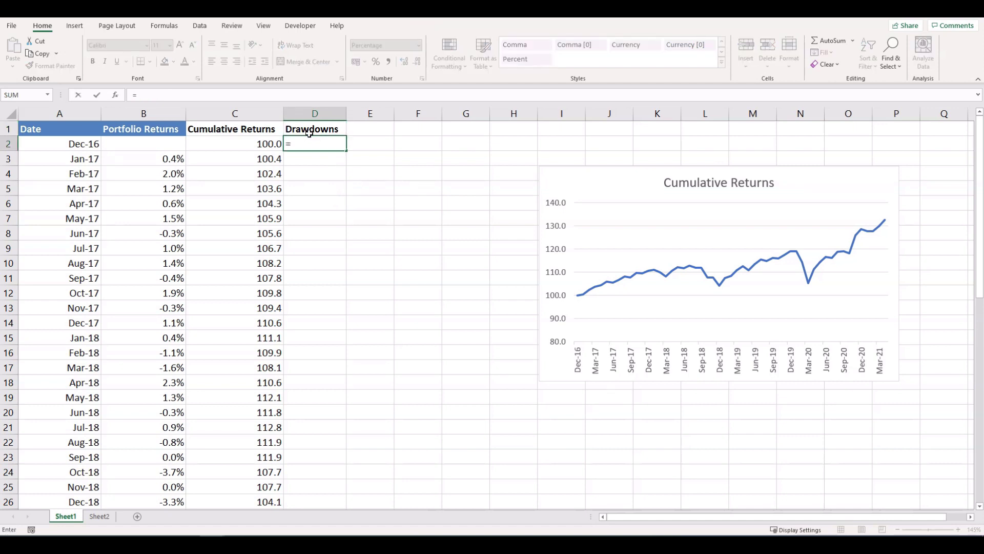
text(min)
key(Left)
key(Down)
key(ctrl+shift+Down)
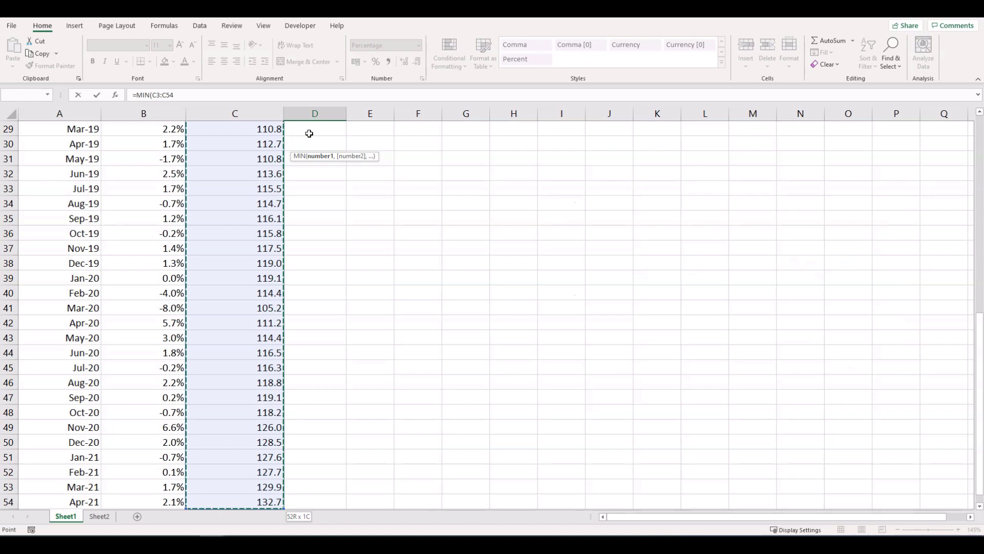
click(162, 96)
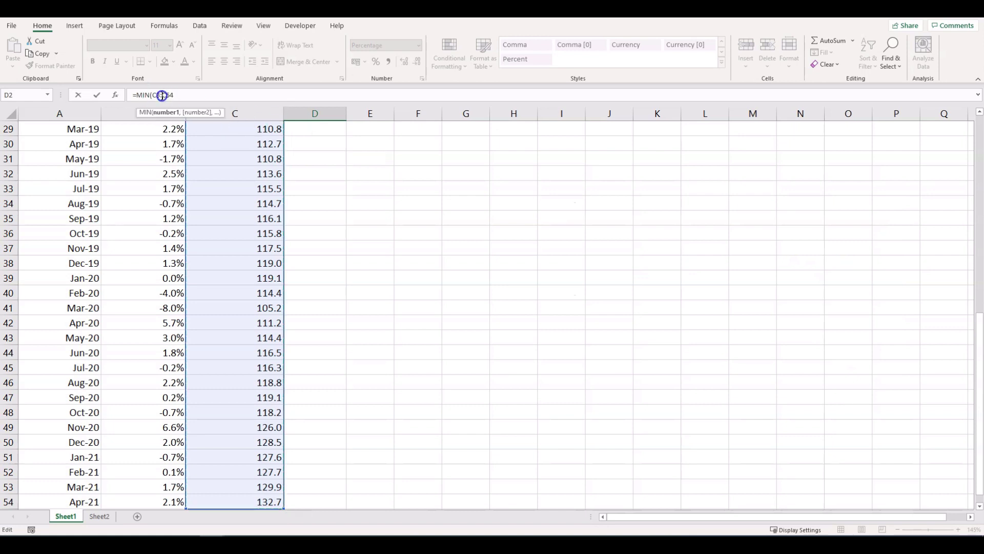
key(F4)
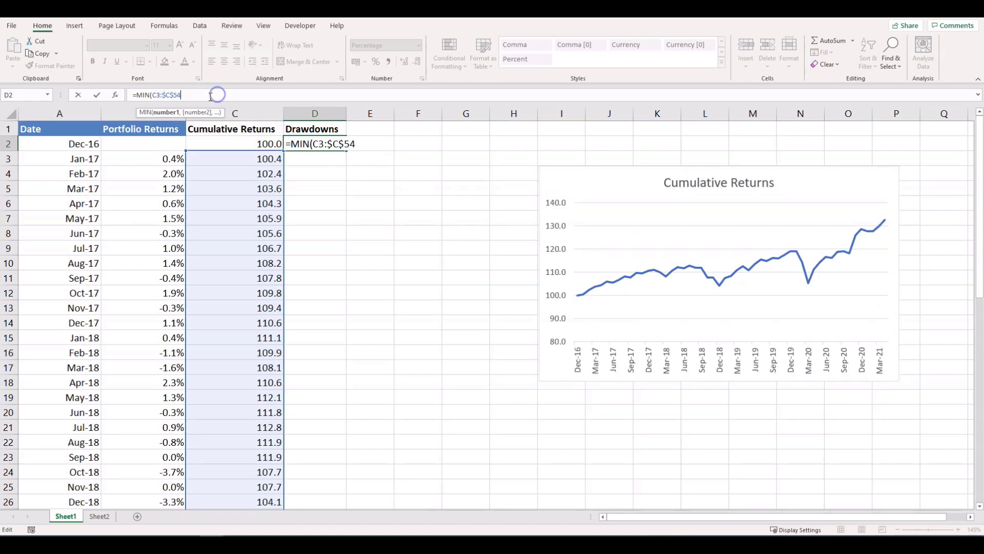
text()/)
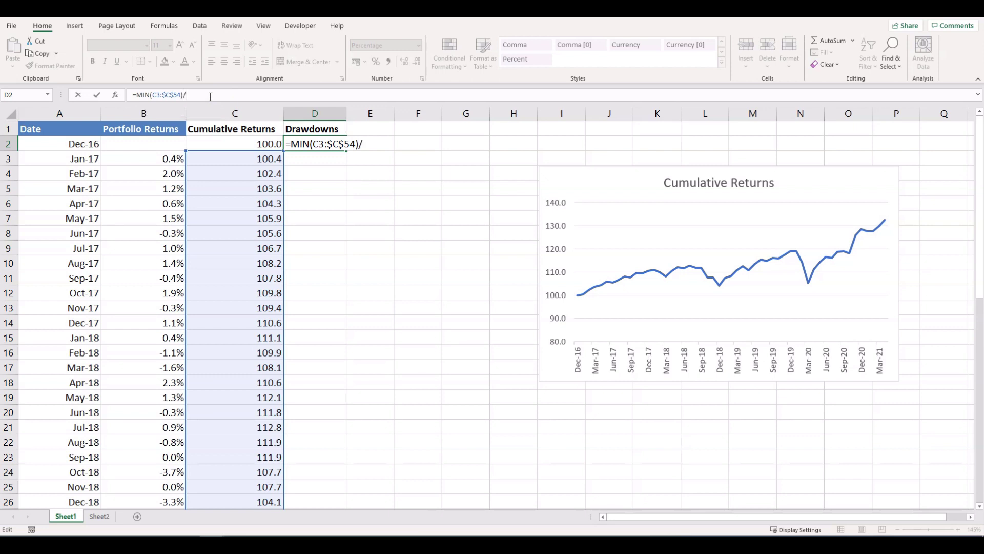
click(221, 141)
text(-1)
key(Return)
click(328, 144)
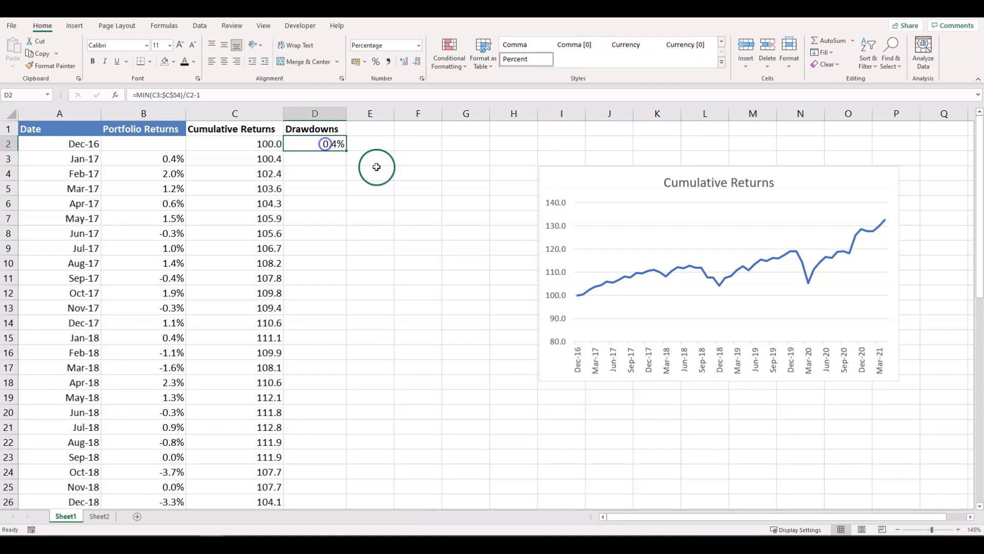
double_click(346, 151)
Step: Label E1 'Maximum Drawdown'
click(359, 132)
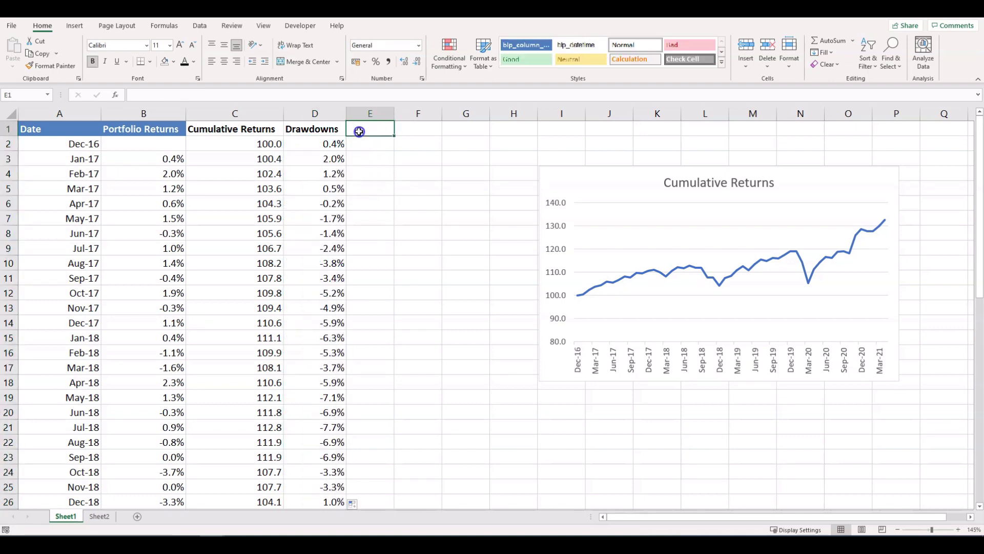
text(Maximum Drawdown)
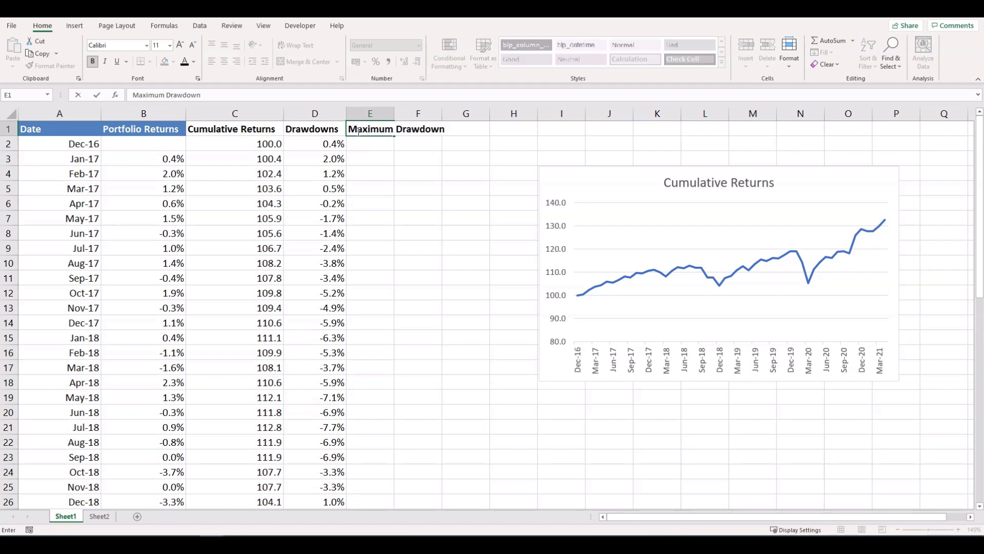
key(Return)
Step: Enter =MIN(D2:D54) in E2, returning -11.7%, and point out the Mar-20 dip on the chart
text(=MIN()
key(Left)
key(ctrl+shift+Down)
key(ctrl+Return)
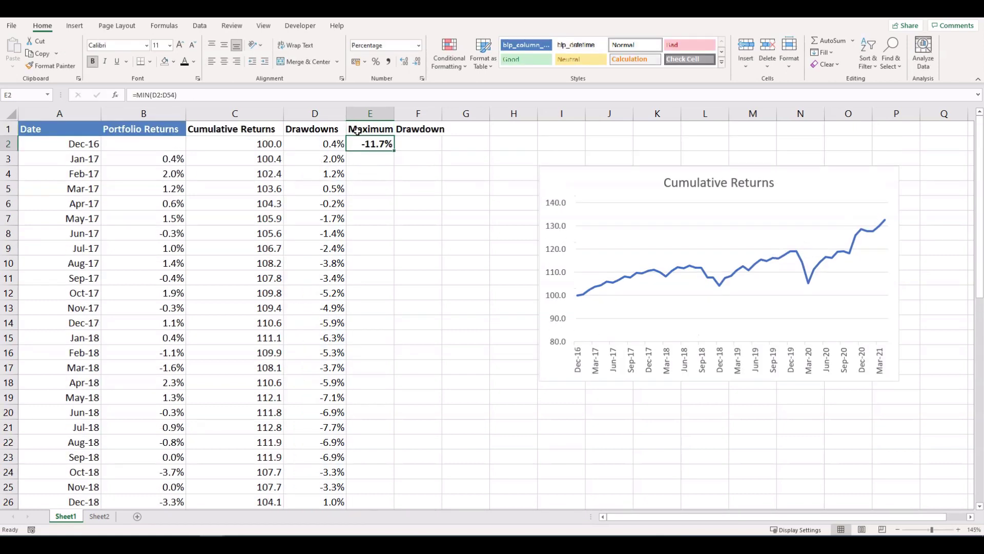
click(809, 285)
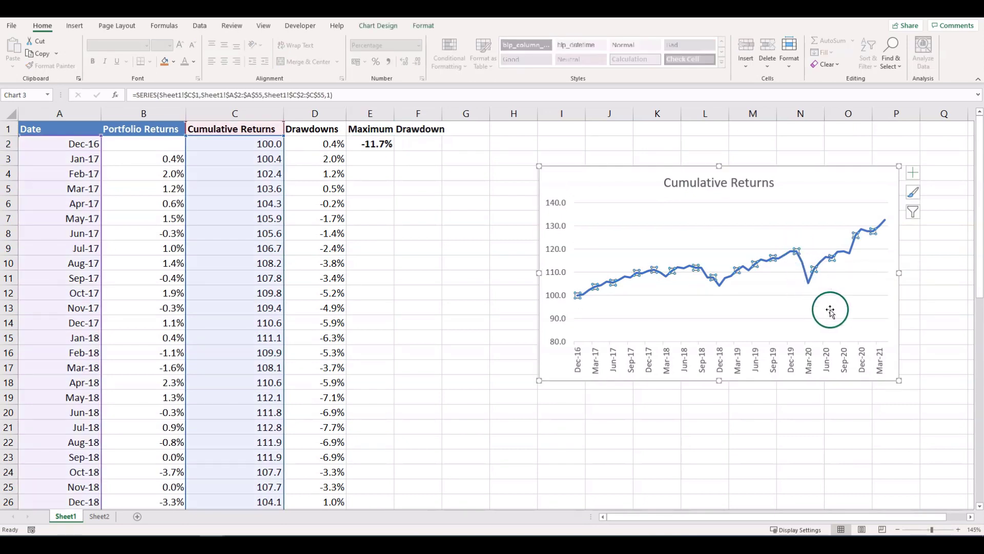
click(906, 311)
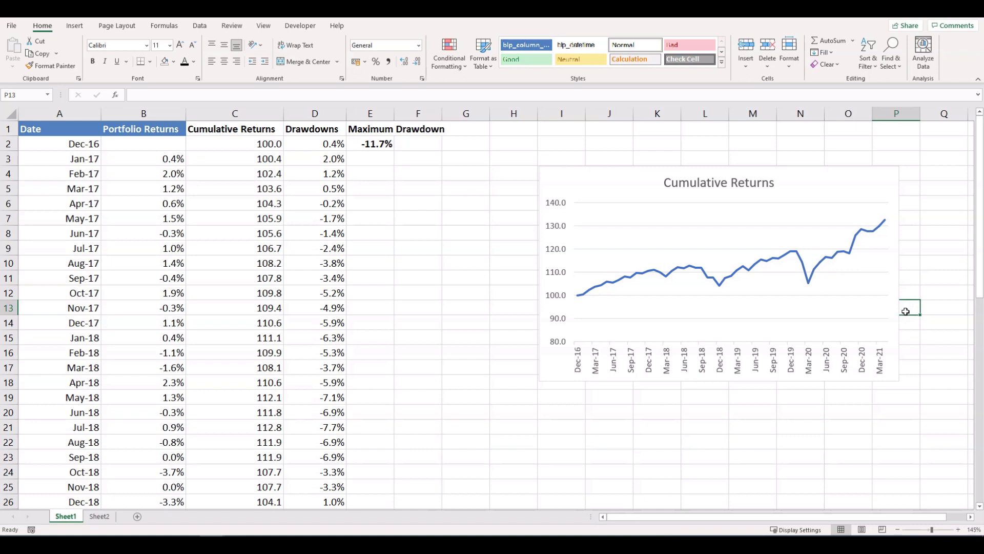